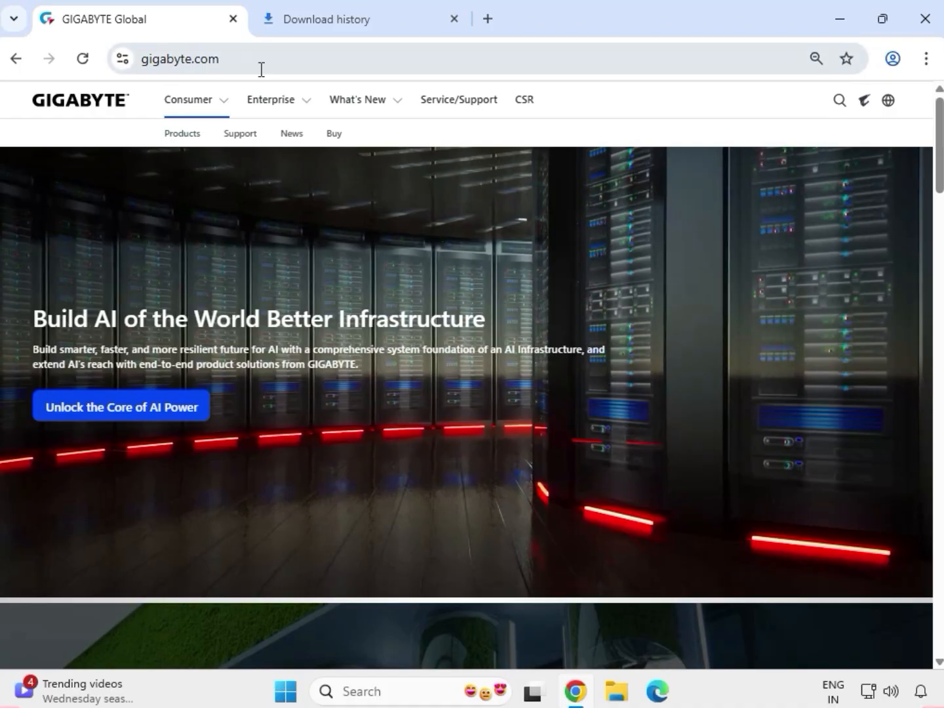
click(269, 59)
double_click(270, 59)
drag(218, 59, 295, 63)
click(650, 129)
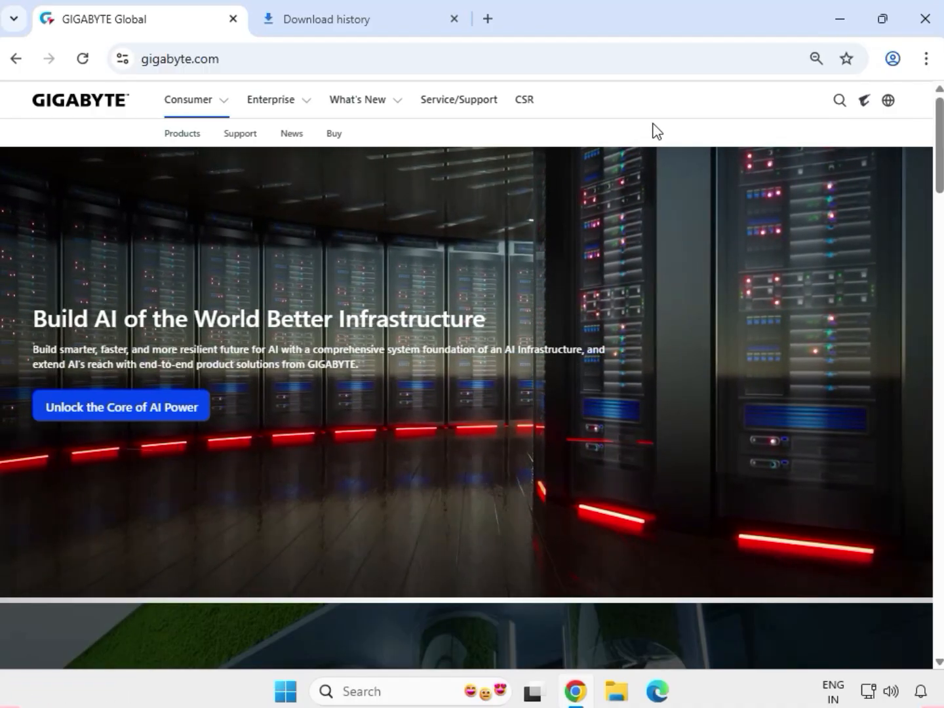
click(261, 60)
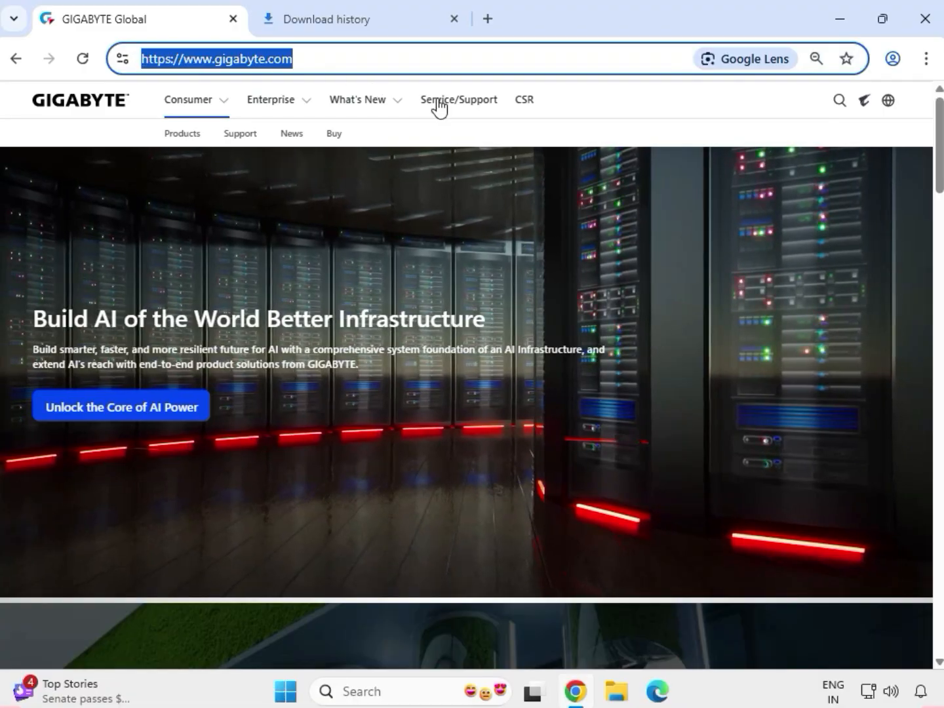
click(619, 135)
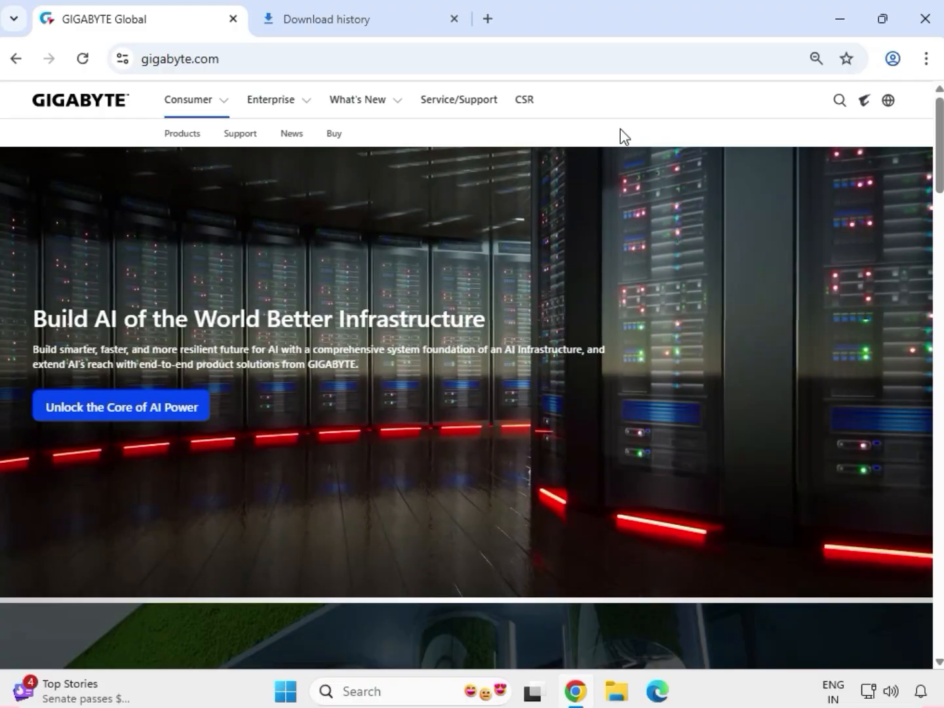
- Search the GIGABYTE site for "H110M S2H"
click(839, 101)
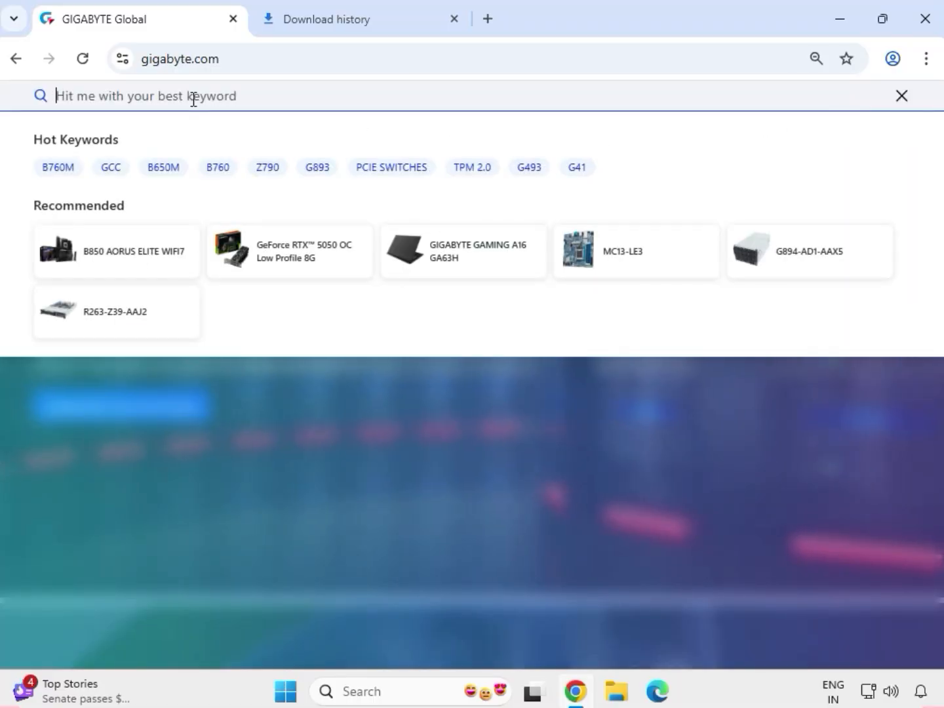
text(H110M )
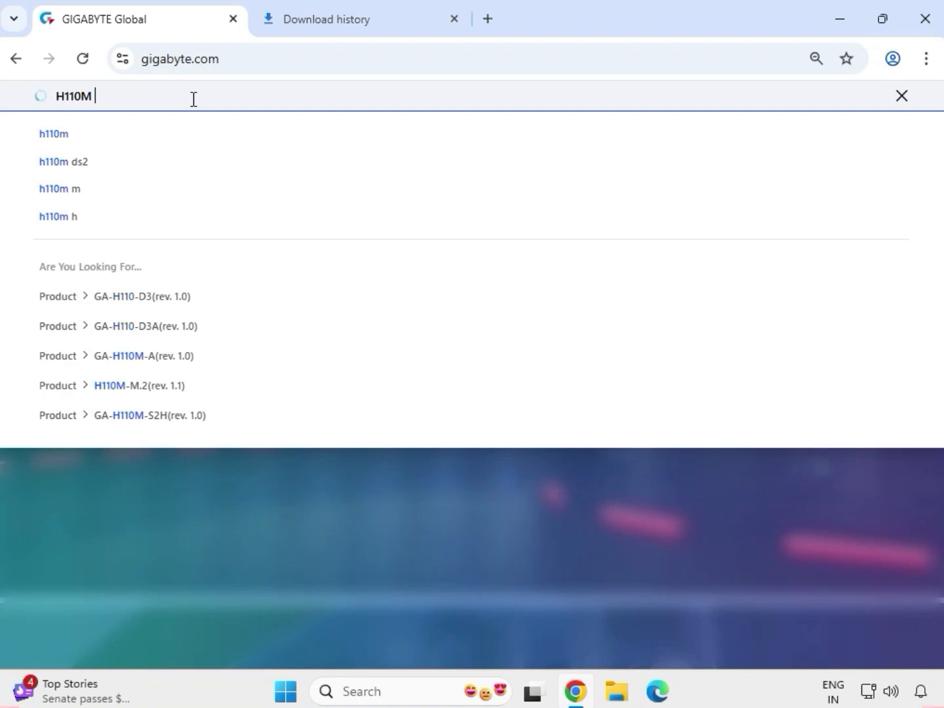
text(S2H)
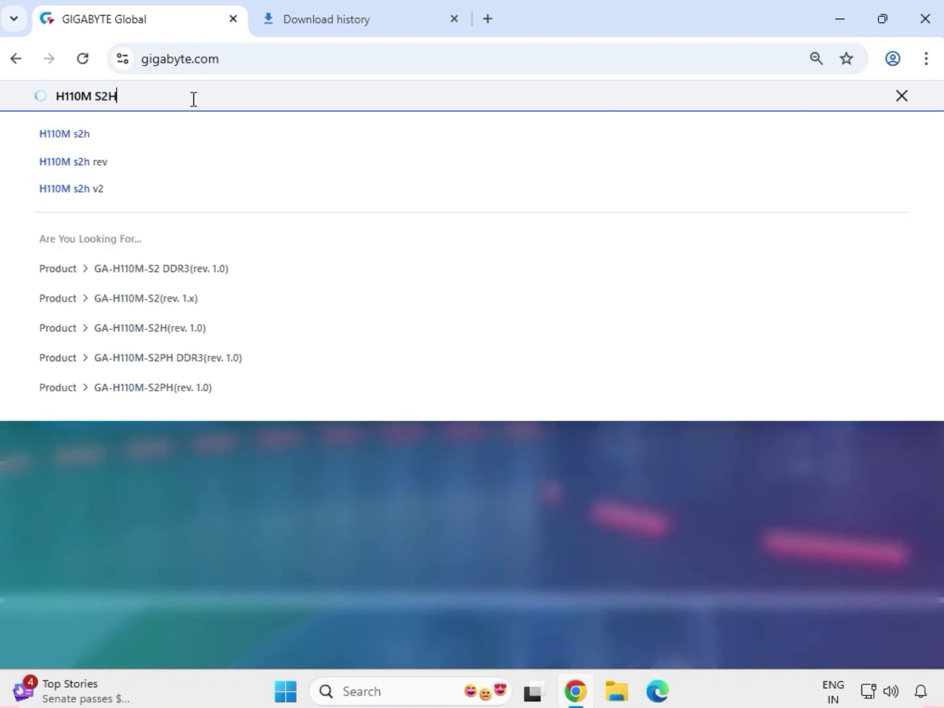
key(Return)
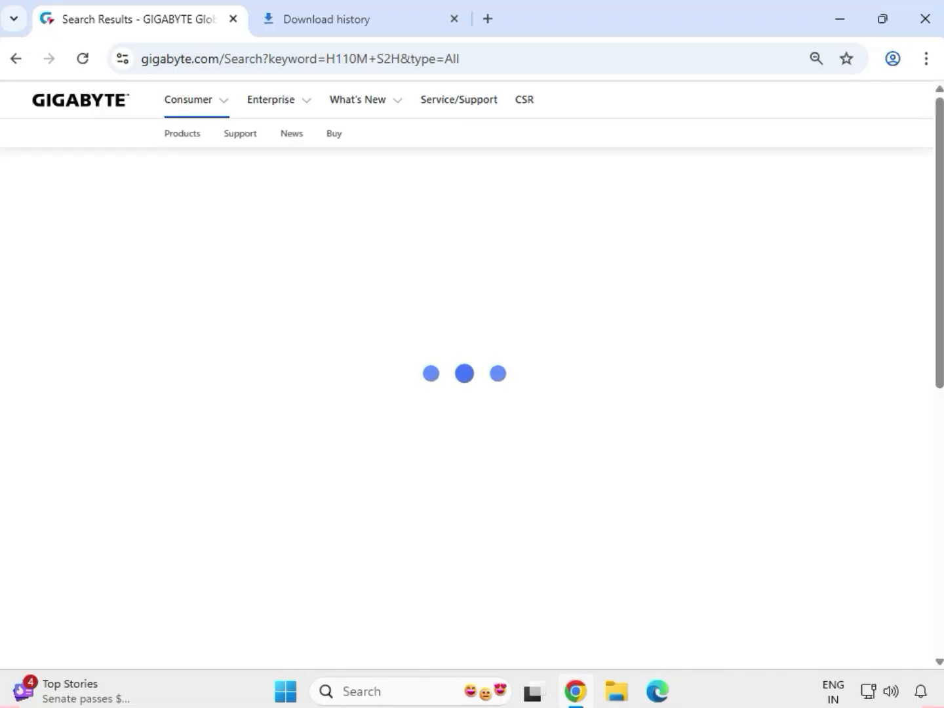
mouse_move(575, 692)
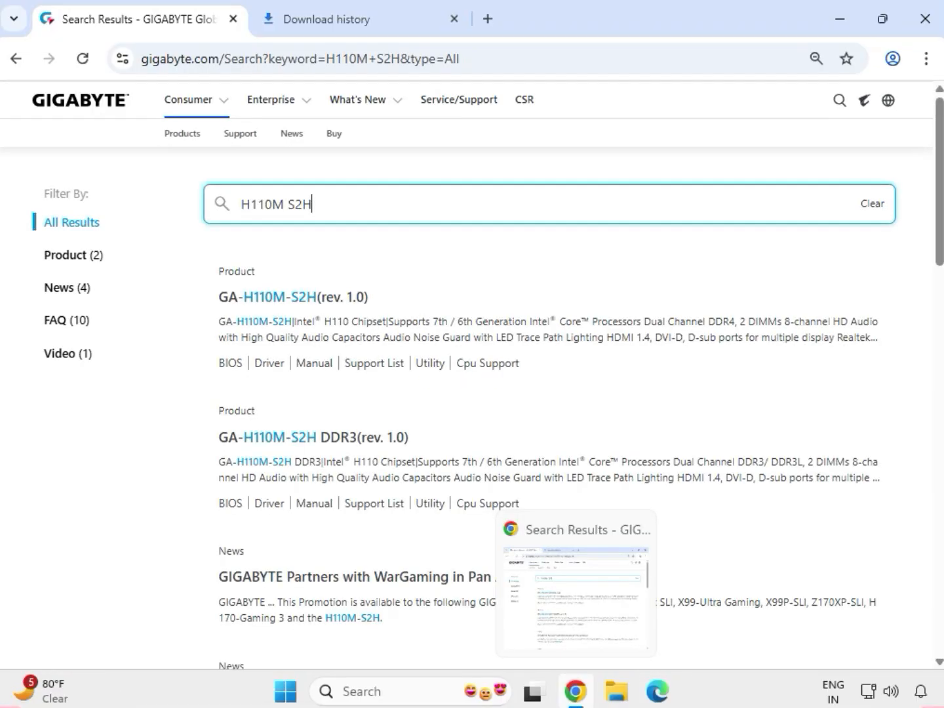
- Limit the search results to products and open the support downloads page of the GA-H110M-S2H (rev. 1.0) motherboard
click(78, 261)
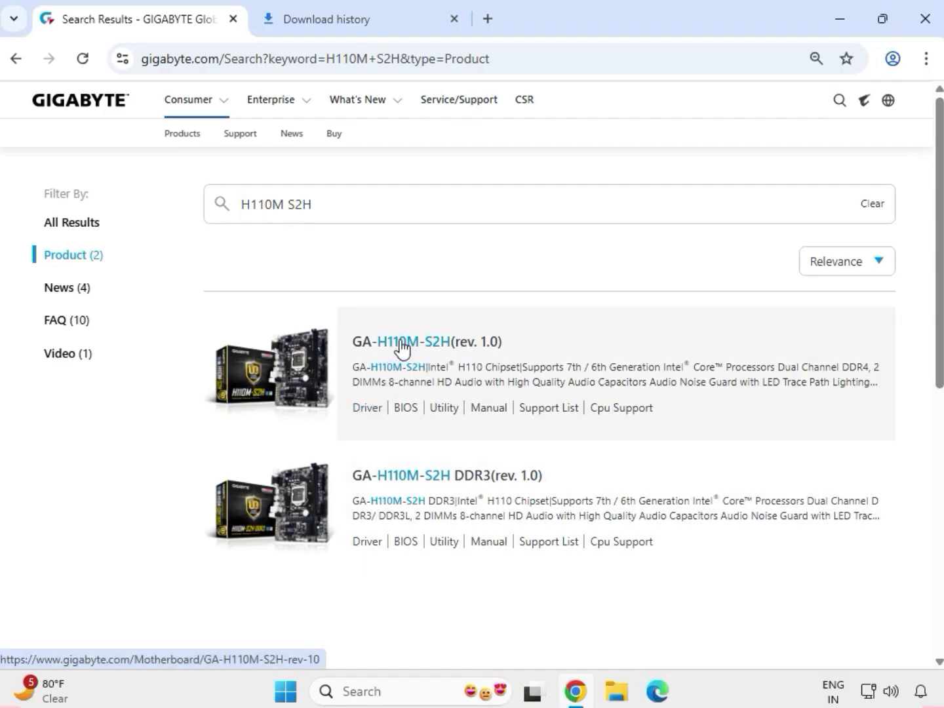
click(400, 341)
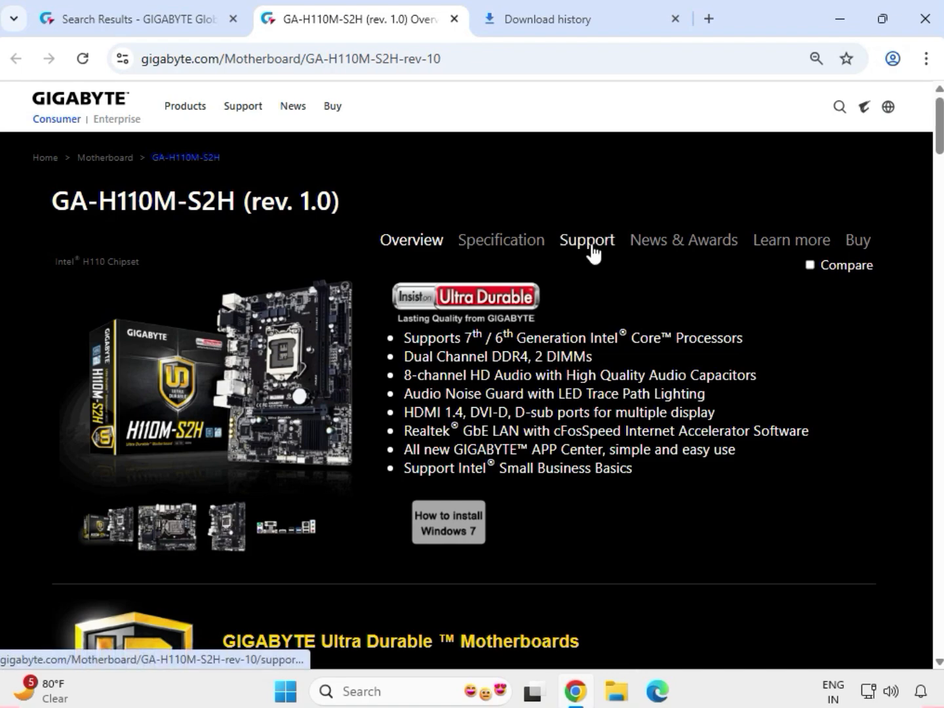
click(593, 252)
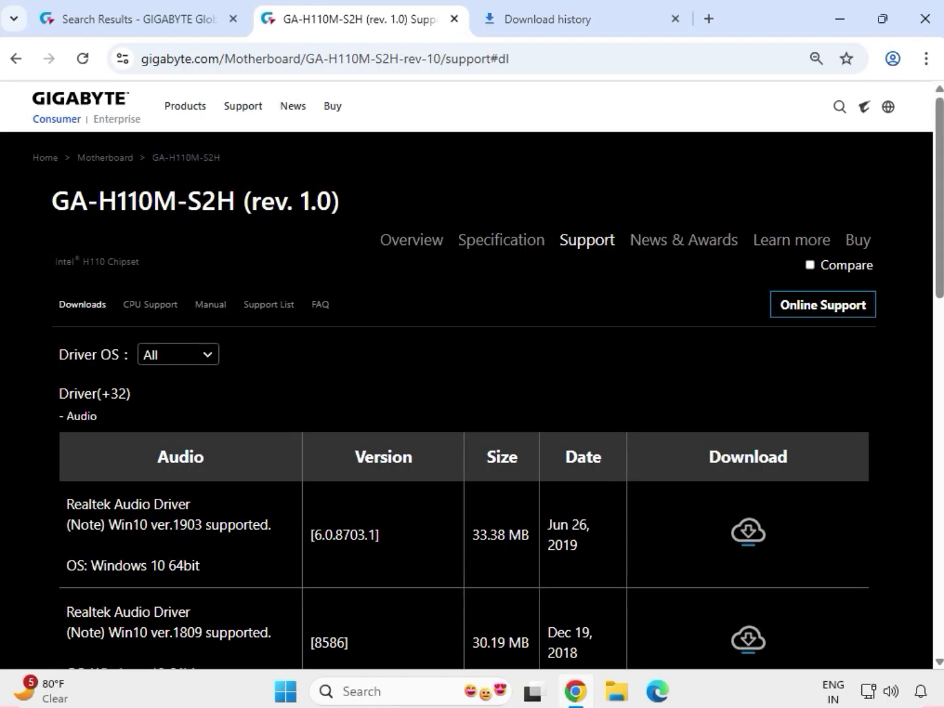
- Set the driver OS to Windows 10 64bit and download the Realtek HD Audio Driver, version 6.0.1.7727
click(200, 359)
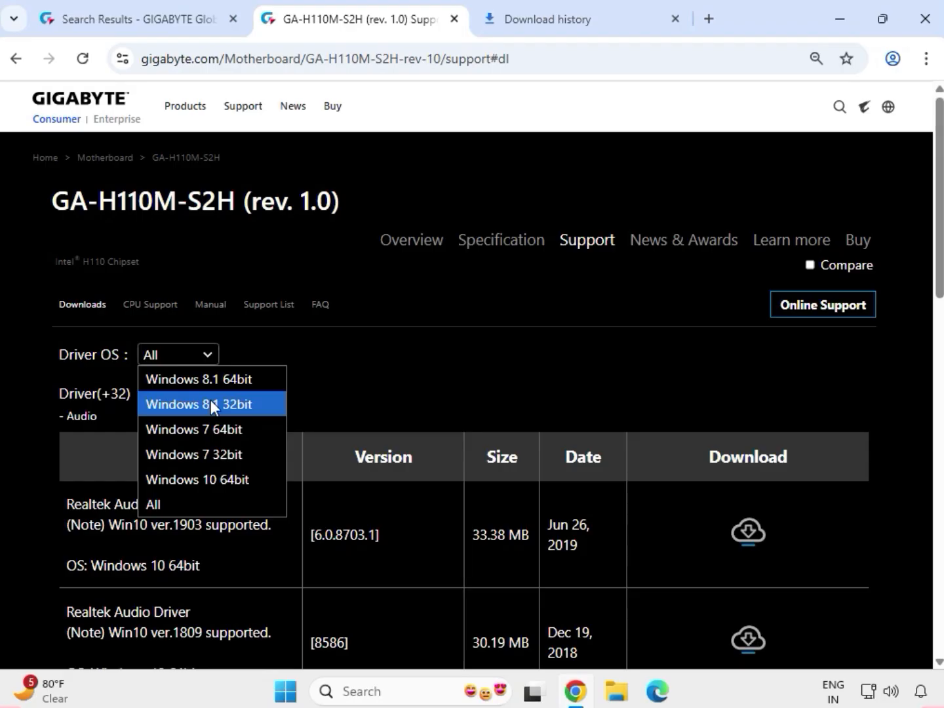
click(234, 479)
drag(98, 416, 52, 416)
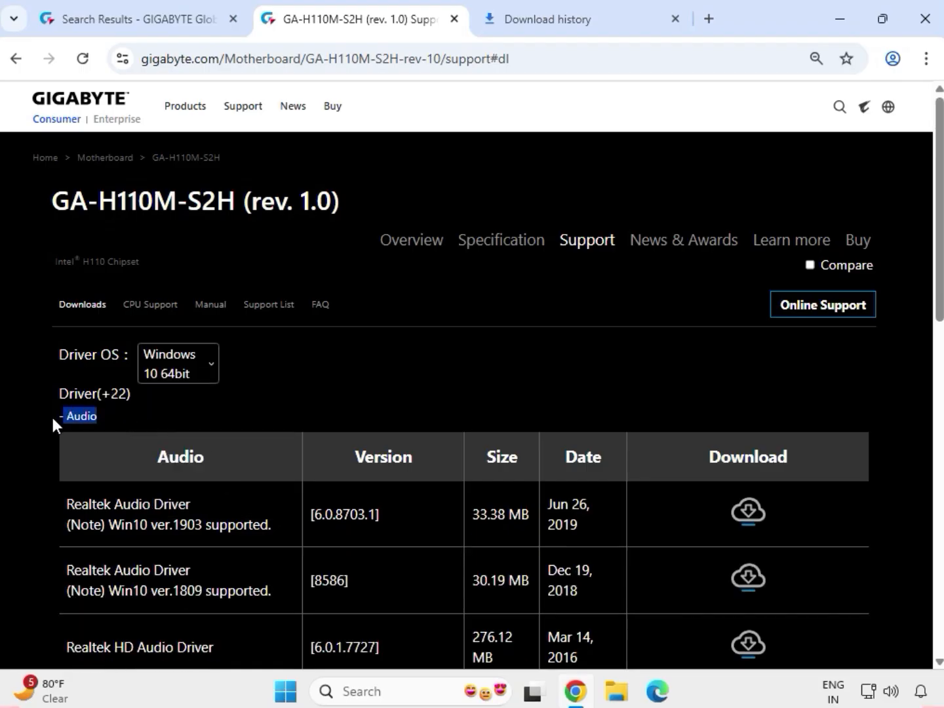
scroll(125, 453, down, 4)
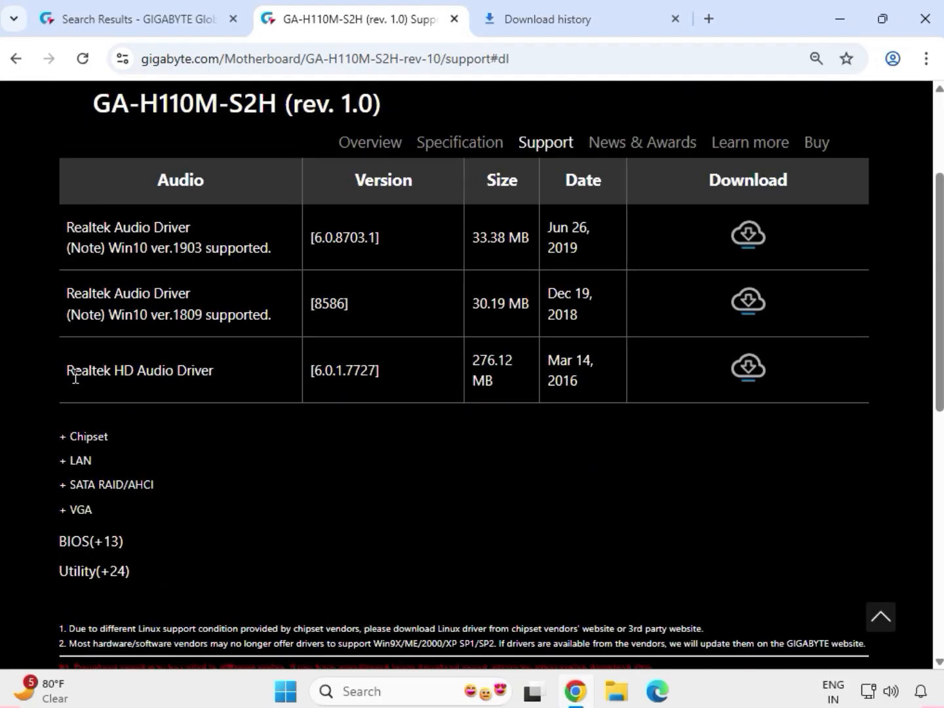
drag(65, 372, 204, 374)
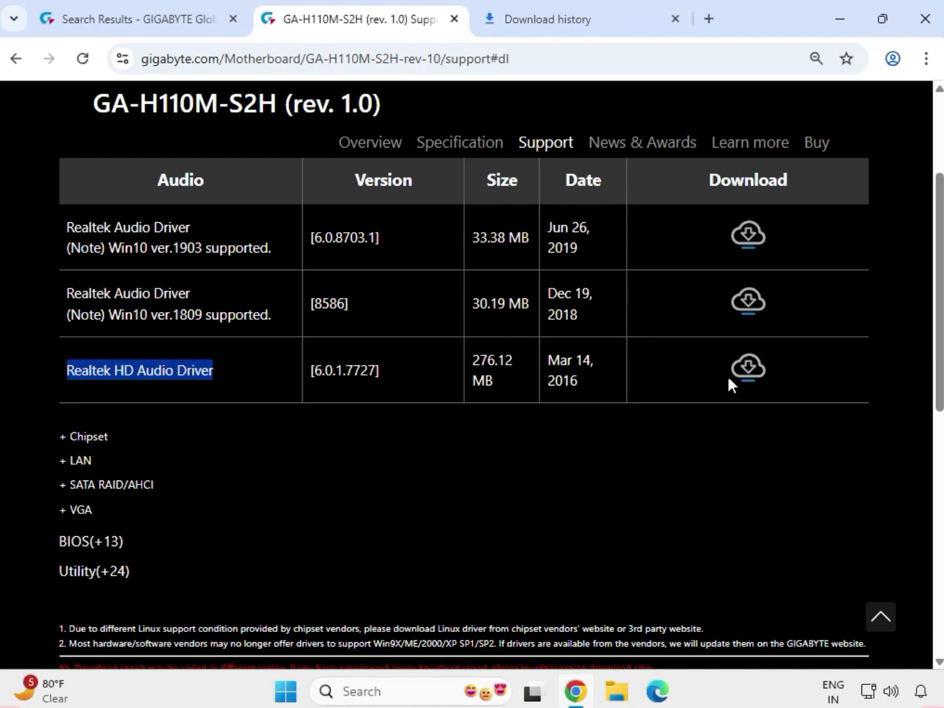
click(746, 373)
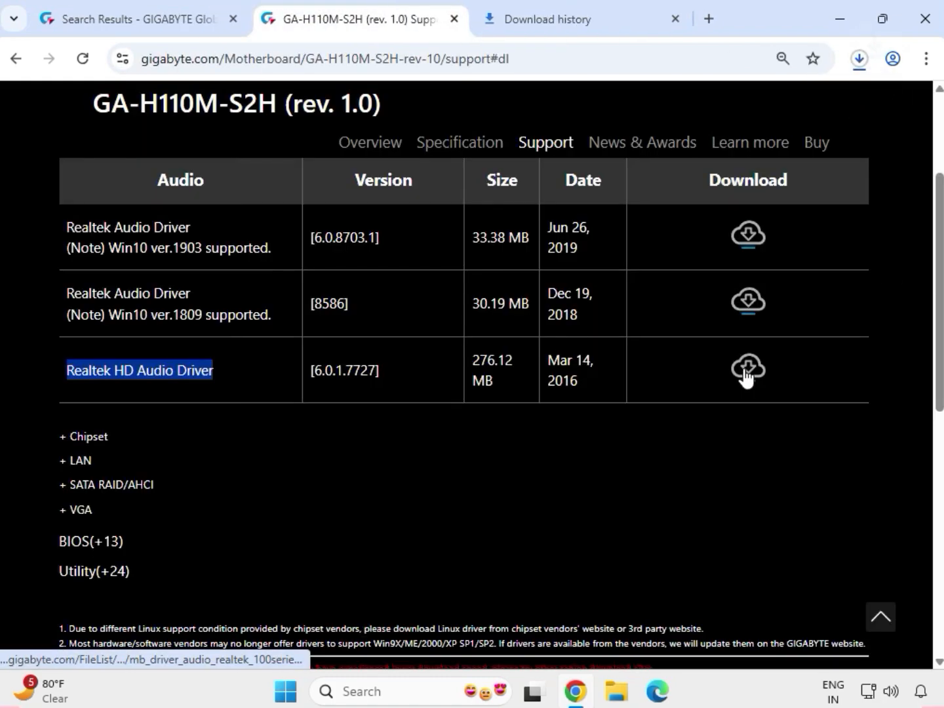
- Expand the Chipset drivers and download the Intel INF installation package, version 10.1.1.38
drag(106, 440, 69, 443)
scroll(69, 445, down, 5)
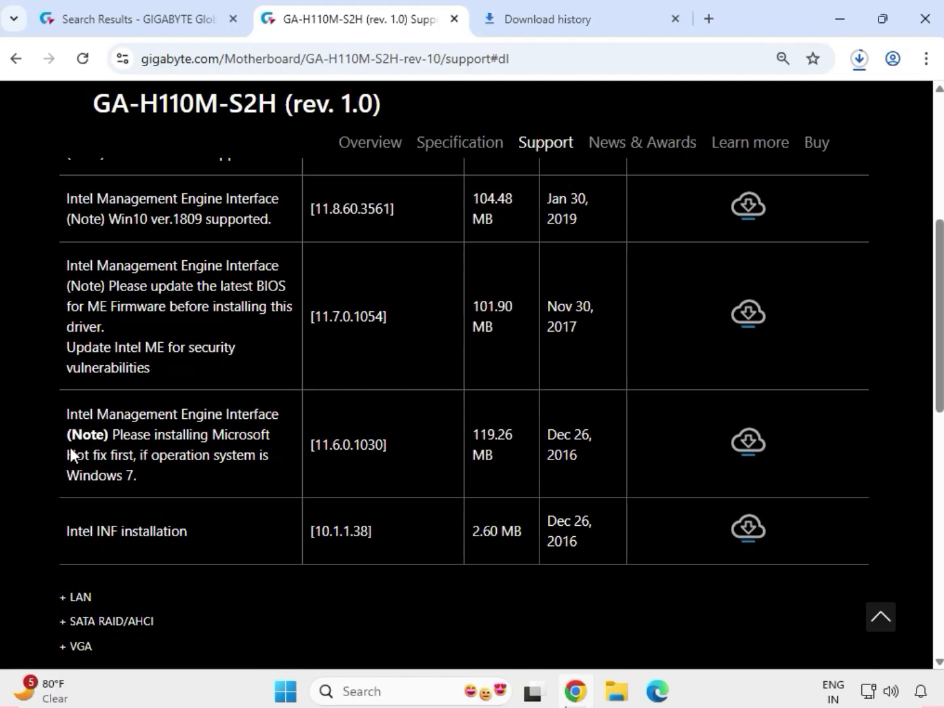
drag(69, 438, 199, 445)
drag(260, 434, 753, 445)
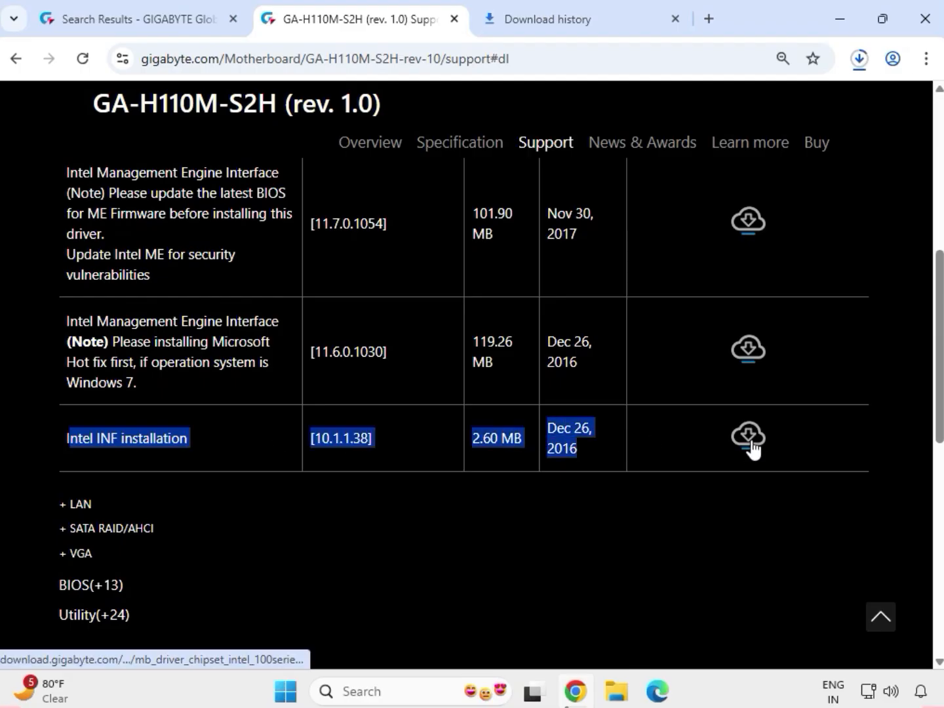
click(752, 441)
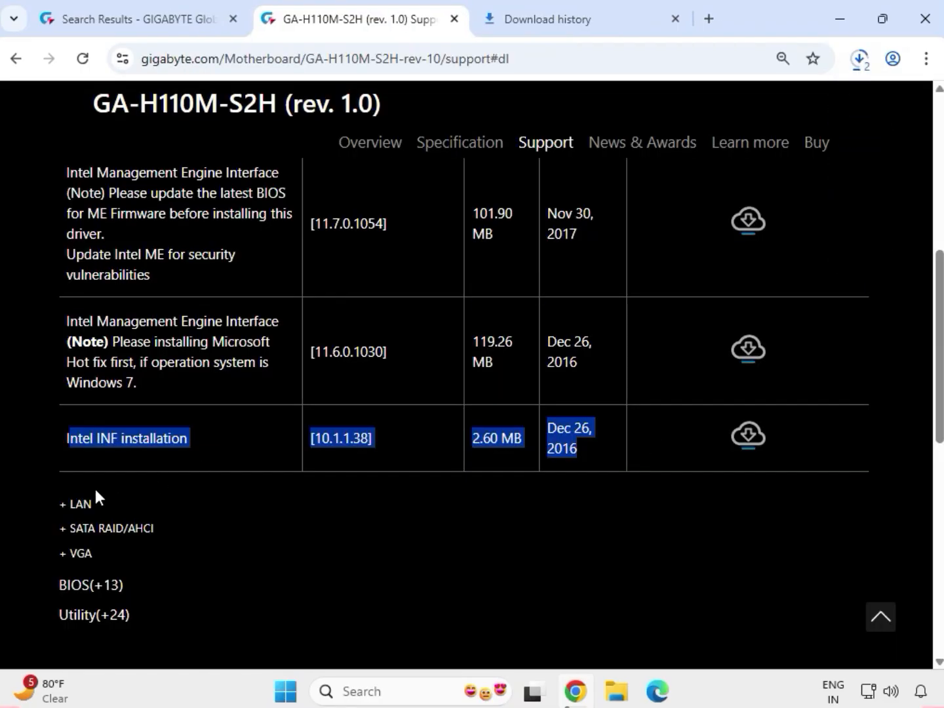
- Expand the LAN drivers and download the Realtek LAN Driver, version 10.006.1001.2015
click(94, 502)
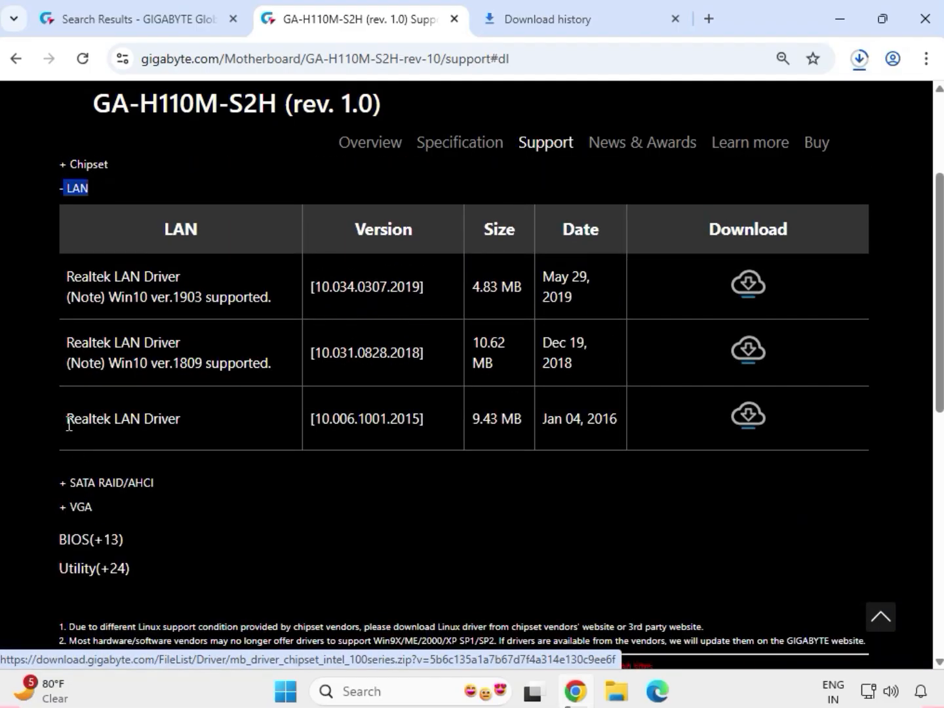
drag(69, 425, 723, 429)
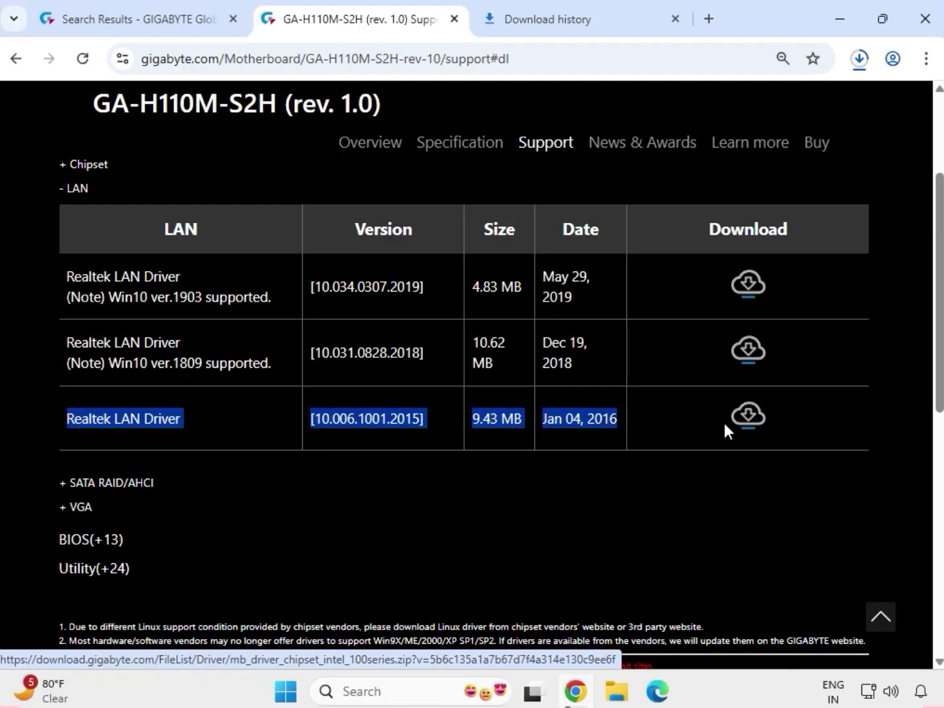
click(743, 433)
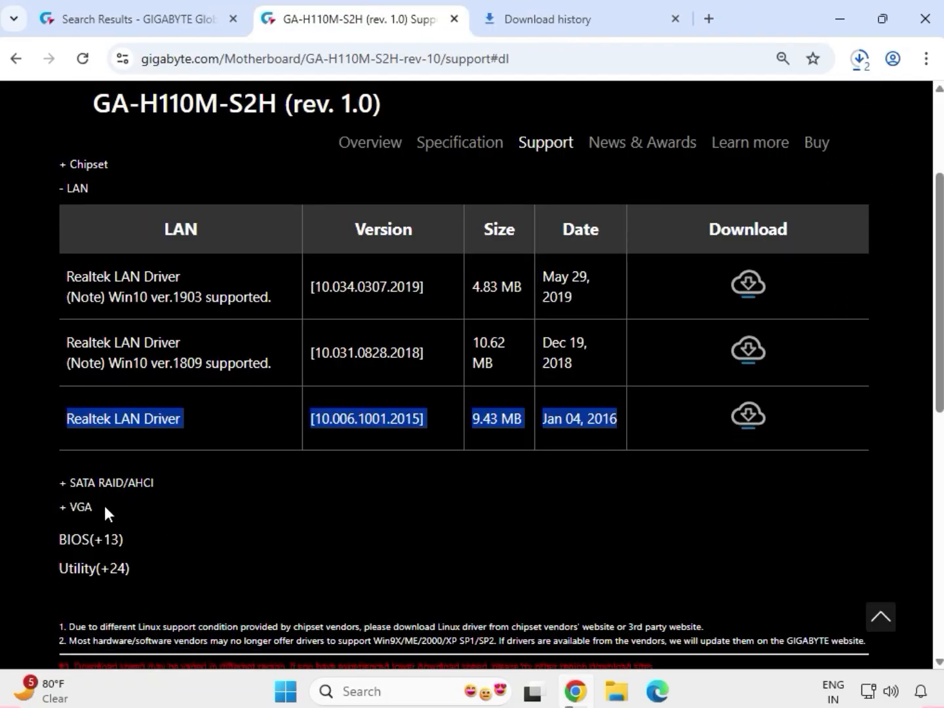
- Expand the VGA drivers and download the Intel VGA Driver, version 21.20.16.4550
drag(100, 502, 60, 508)
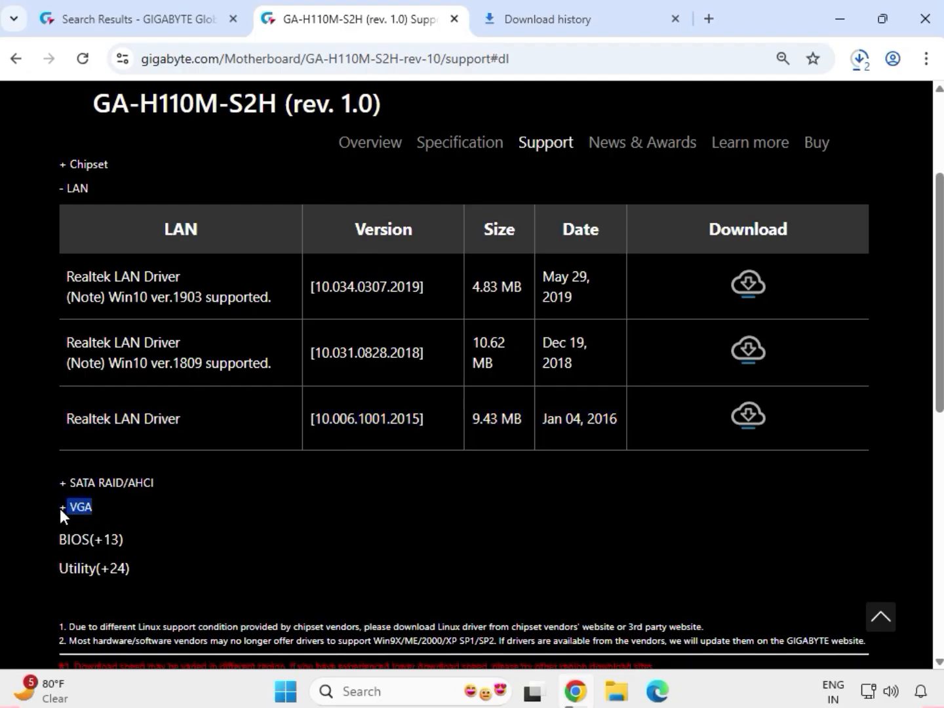
click(60, 508)
scroll(67, 502, up, 3)
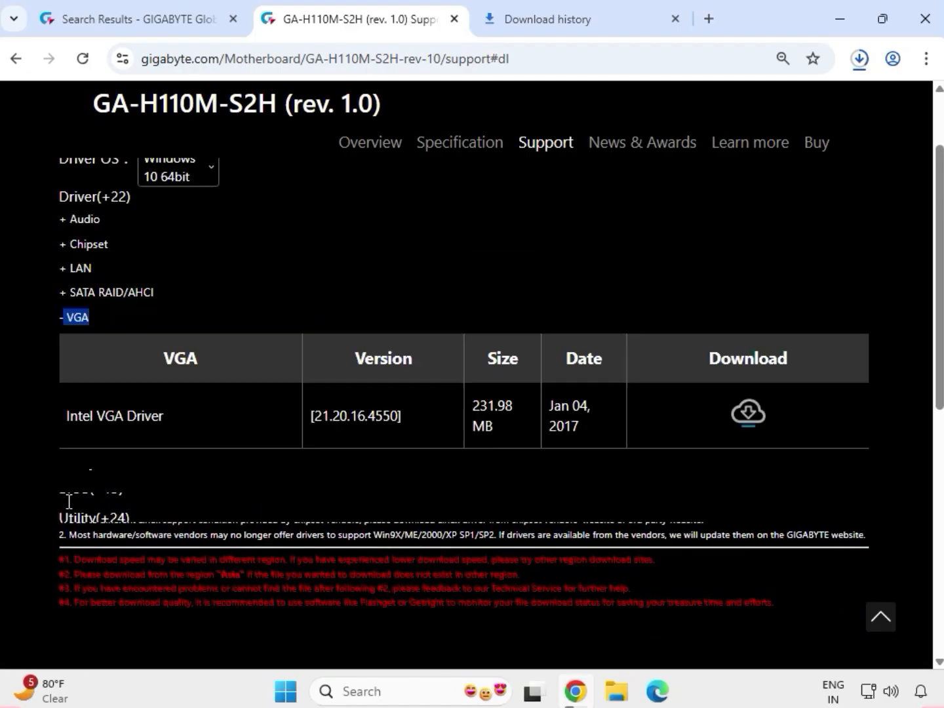
drag(76, 613, 599, 620)
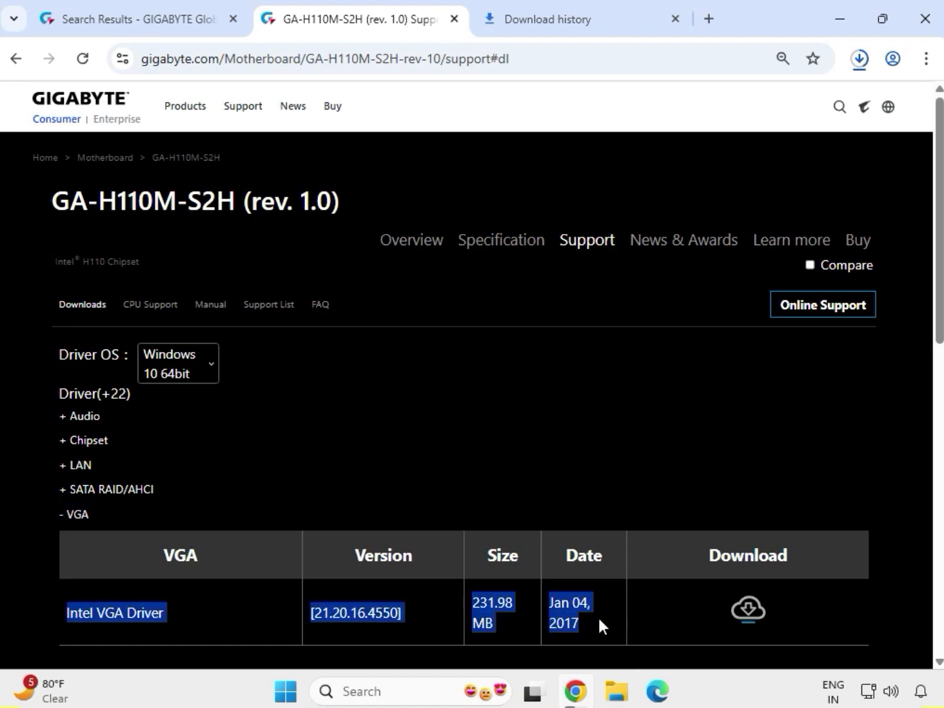
click(744, 617)
- Show the downloaded LAN driver archive in its folder from the recent download history and select all driver archives there
click(858, 60)
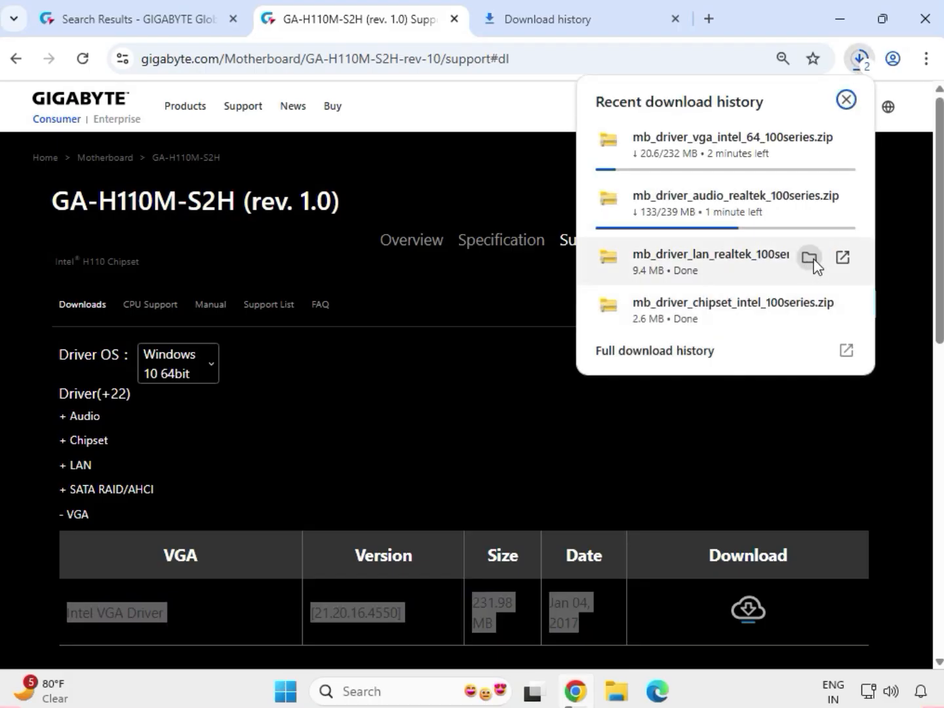
click(810, 258)
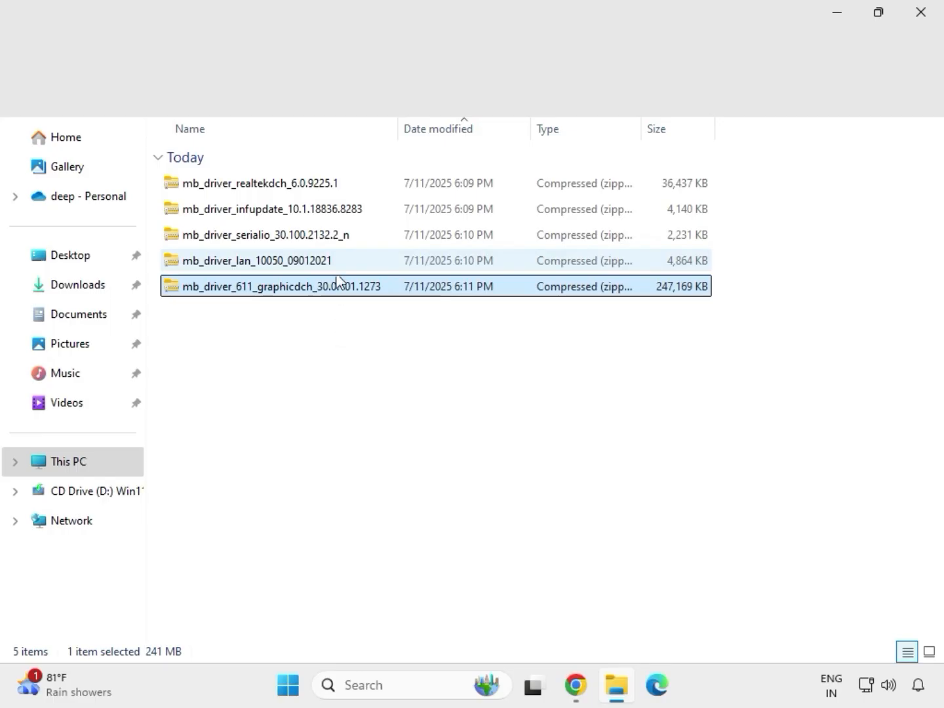
drag(340, 319, 294, 176)
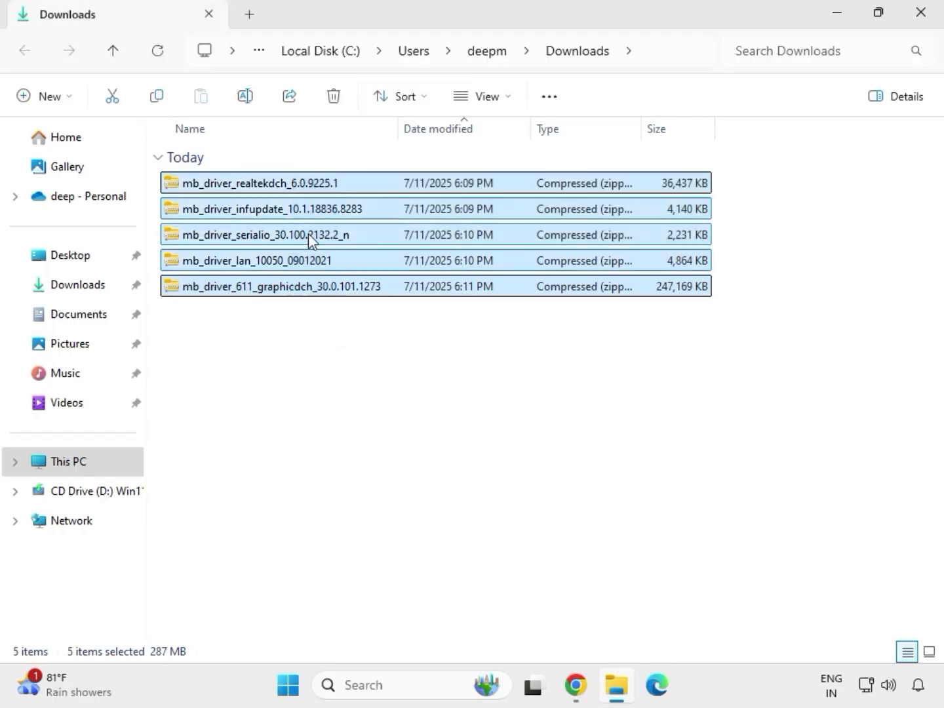
- Extract the mb_driver_611_graphicdch_30.0.101.1273 archive to its default folder in Downloads and close the window of extracted files
click(331, 292)
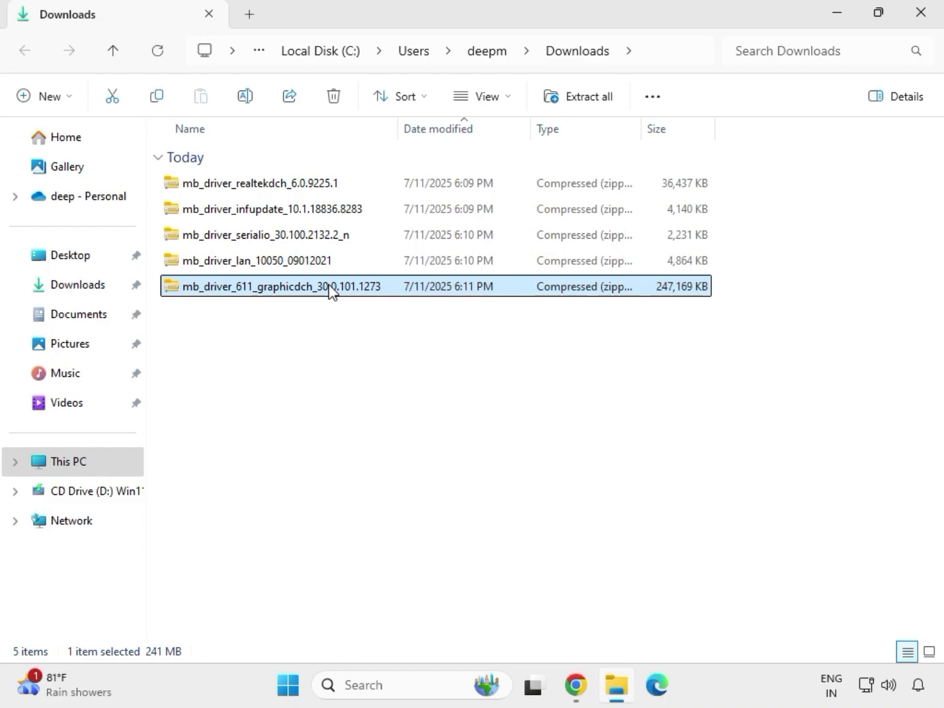
right_click(330, 289)
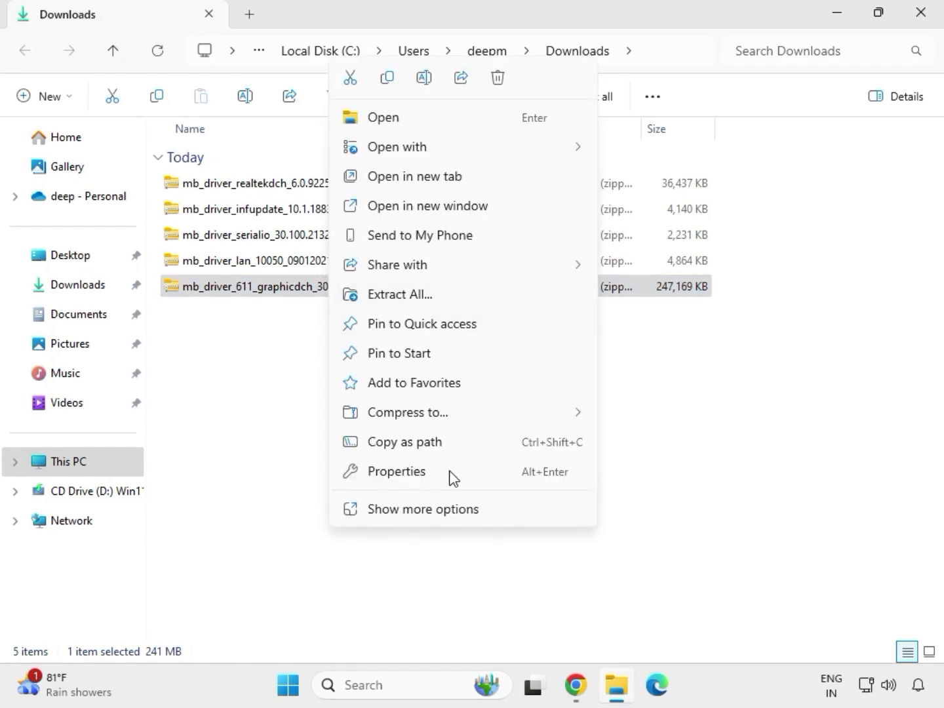
click(424, 510)
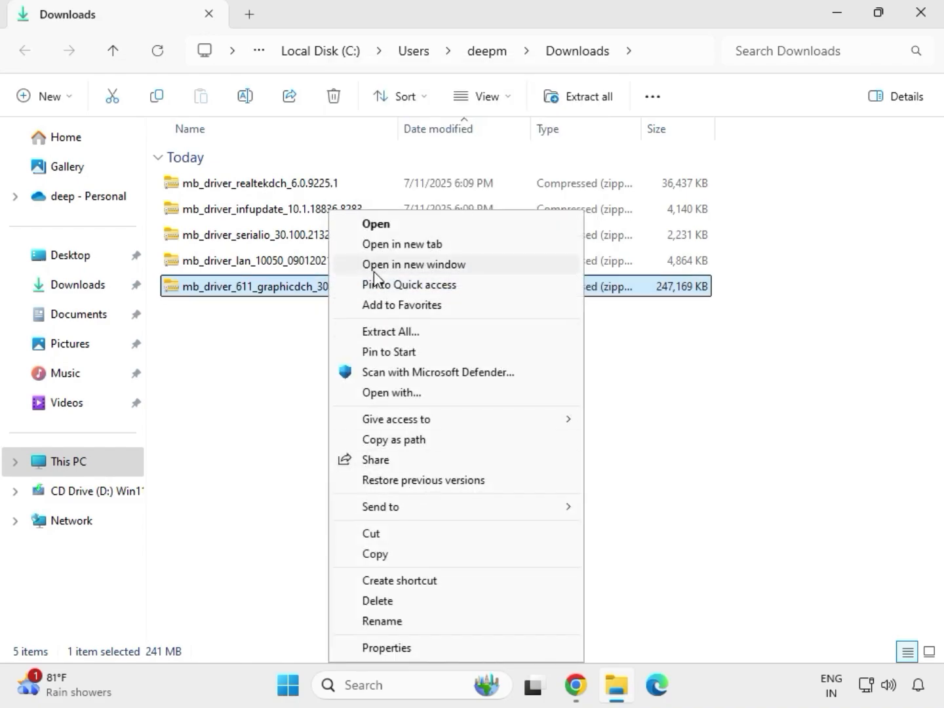
click(398, 333)
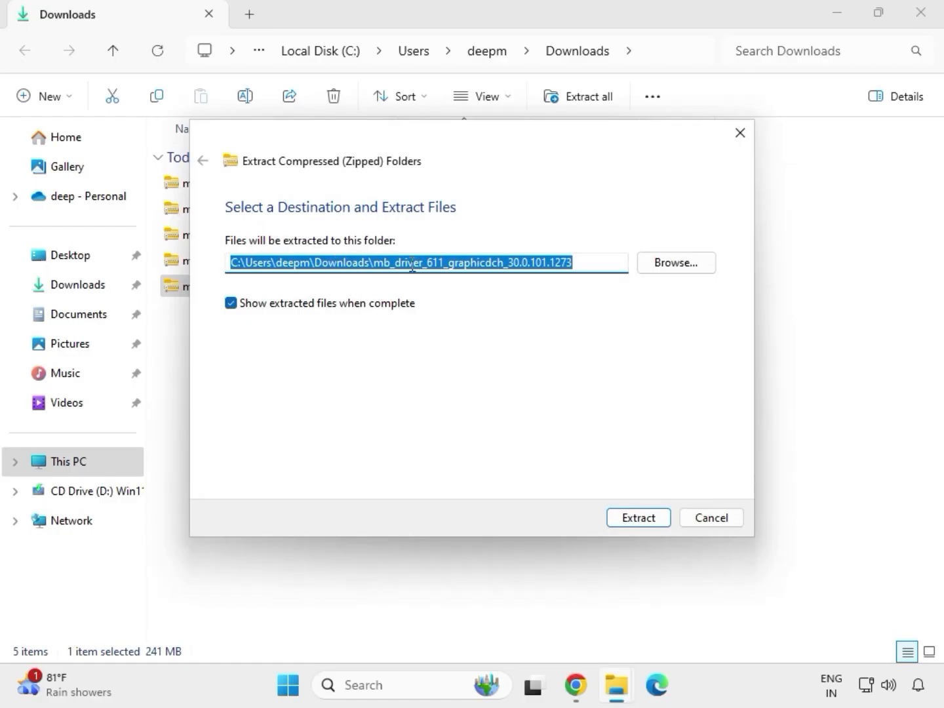
click(646, 525)
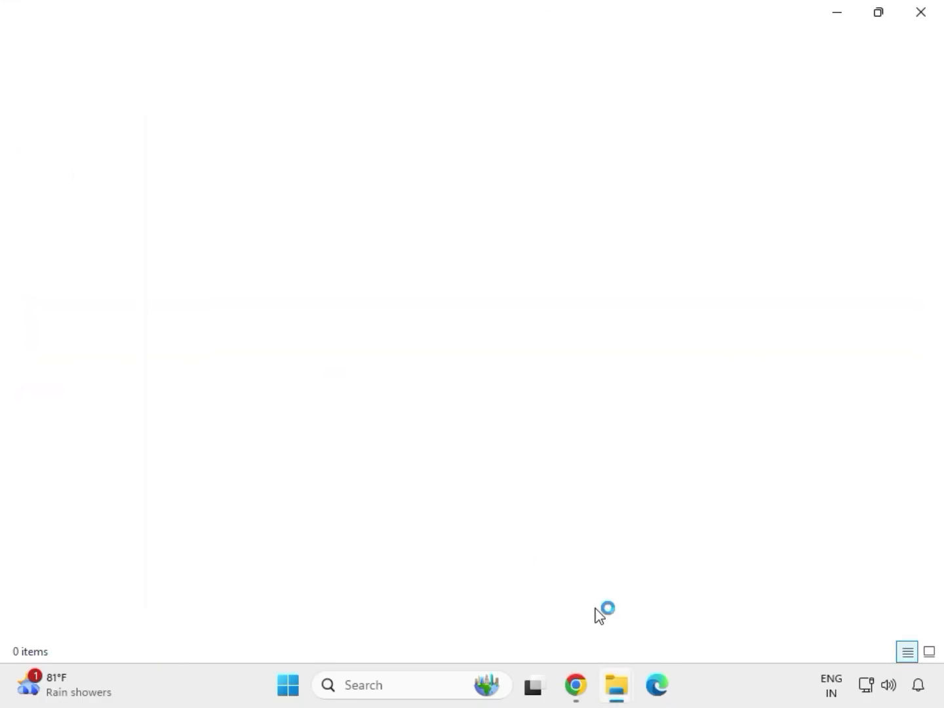
click(920, 15)
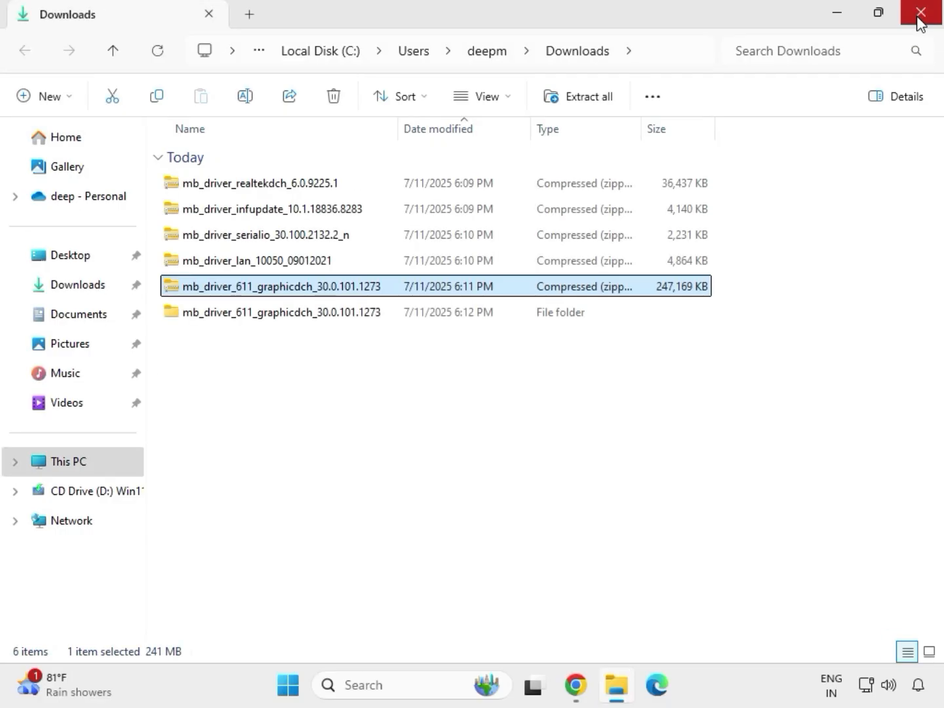
- Extract the mb_driver_lan_10050_09012021 archive to its default folder in Downloads and close the window of extracted files
click(239, 265)
right_click(238, 264)
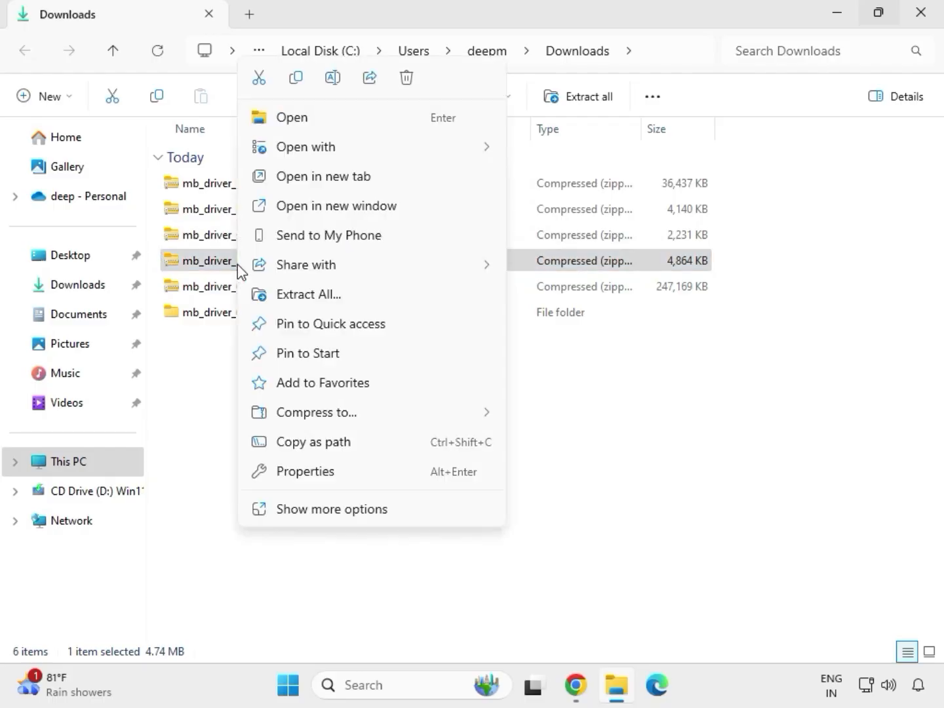
click(312, 516)
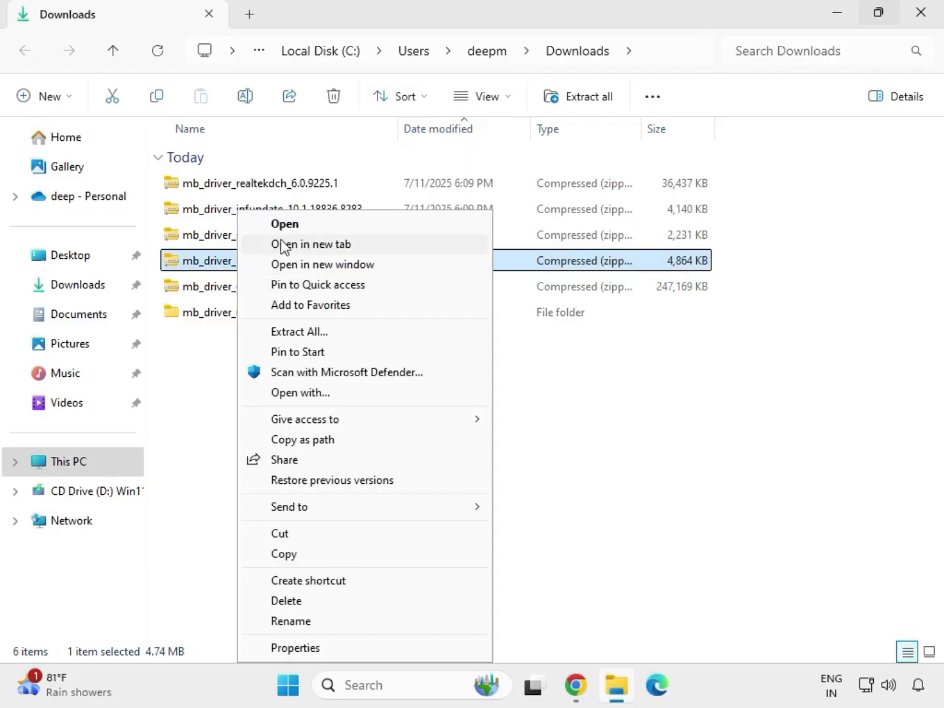
click(299, 332)
click(634, 521)
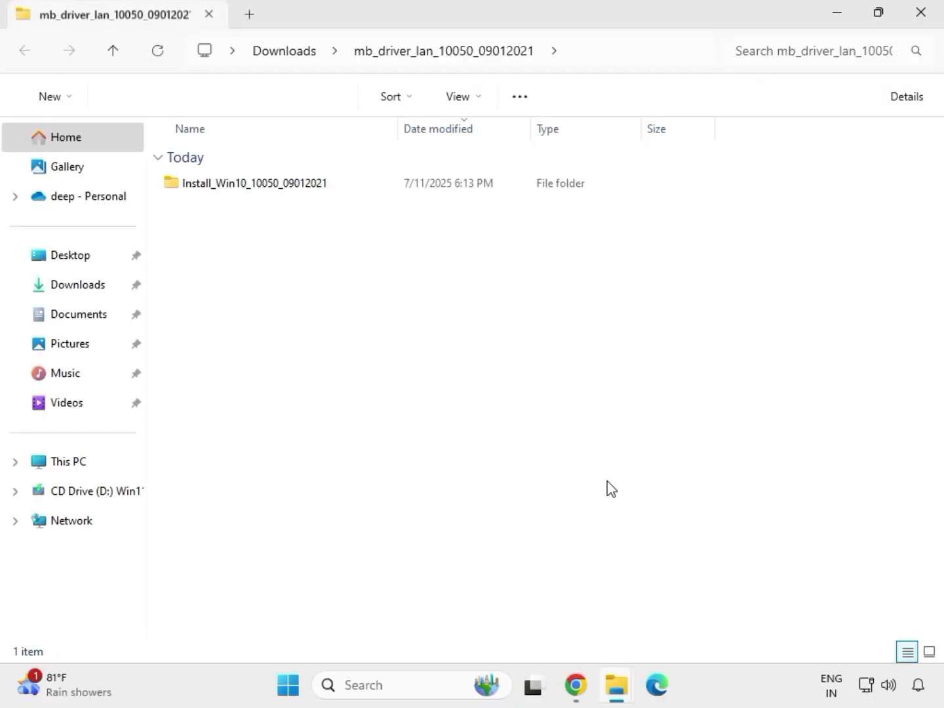
click(922, 14)
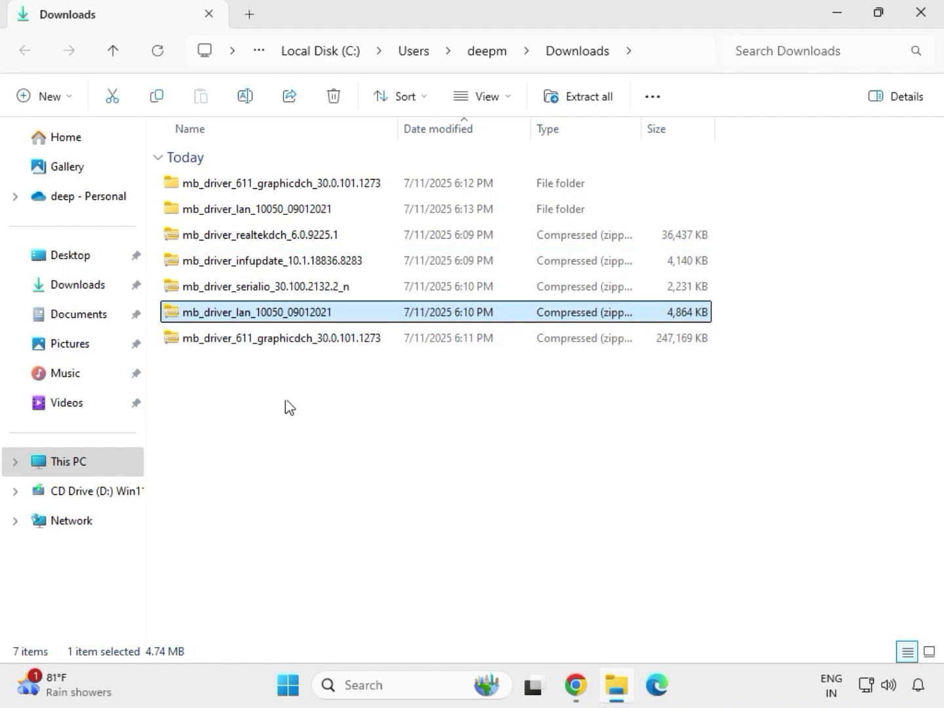
- Extract the mb_driver_serialio_30.100.2132.2_n archive to its default folder in Downloads and close the window of extracted files
click(237, 286)
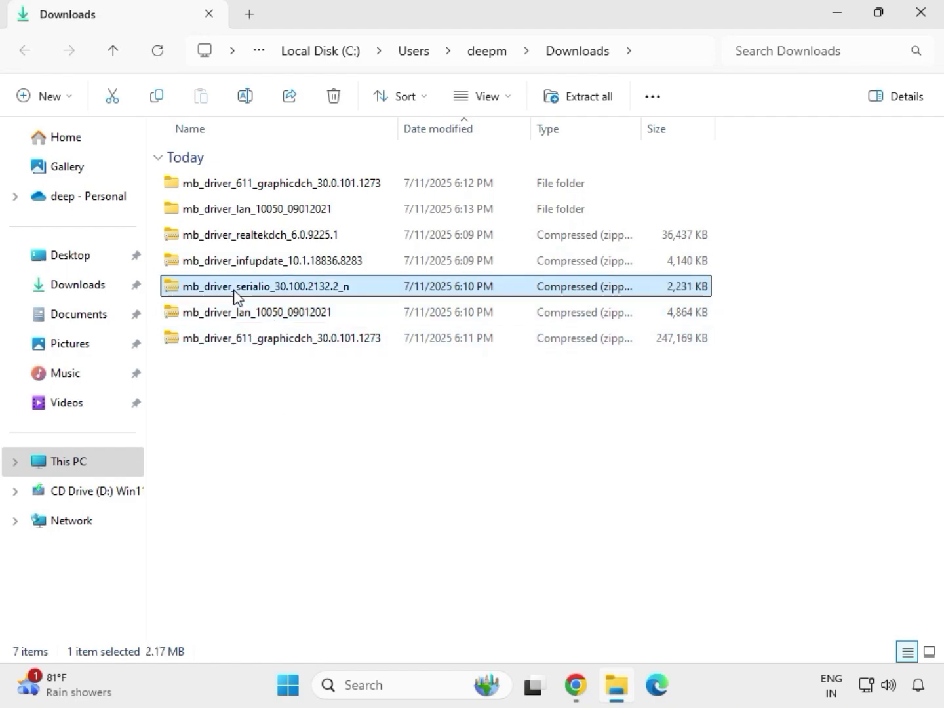
right_click(237, 293)
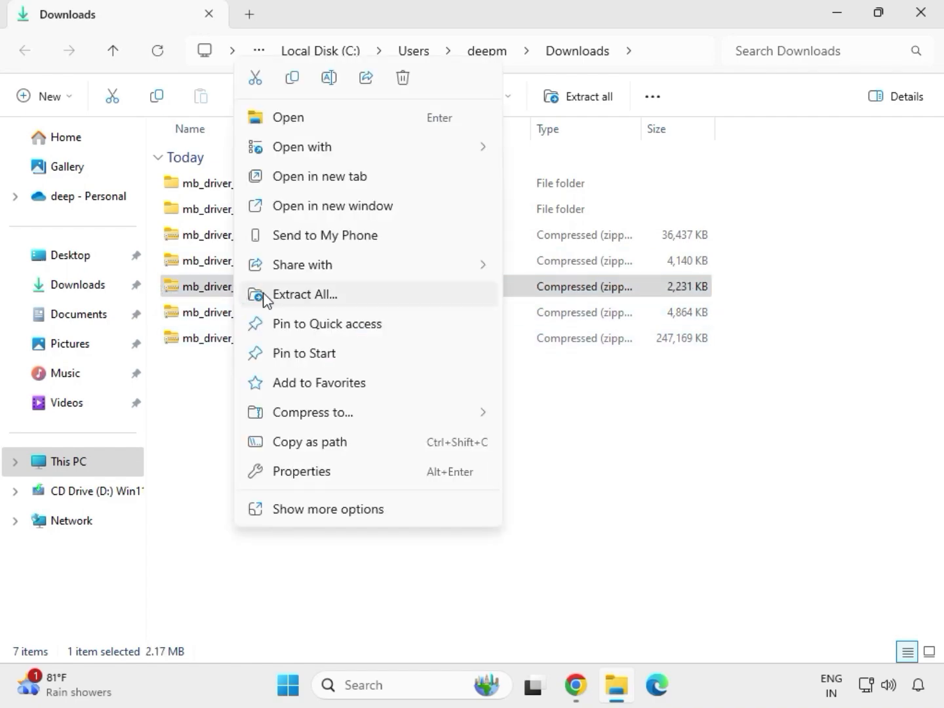
click(286, 294)
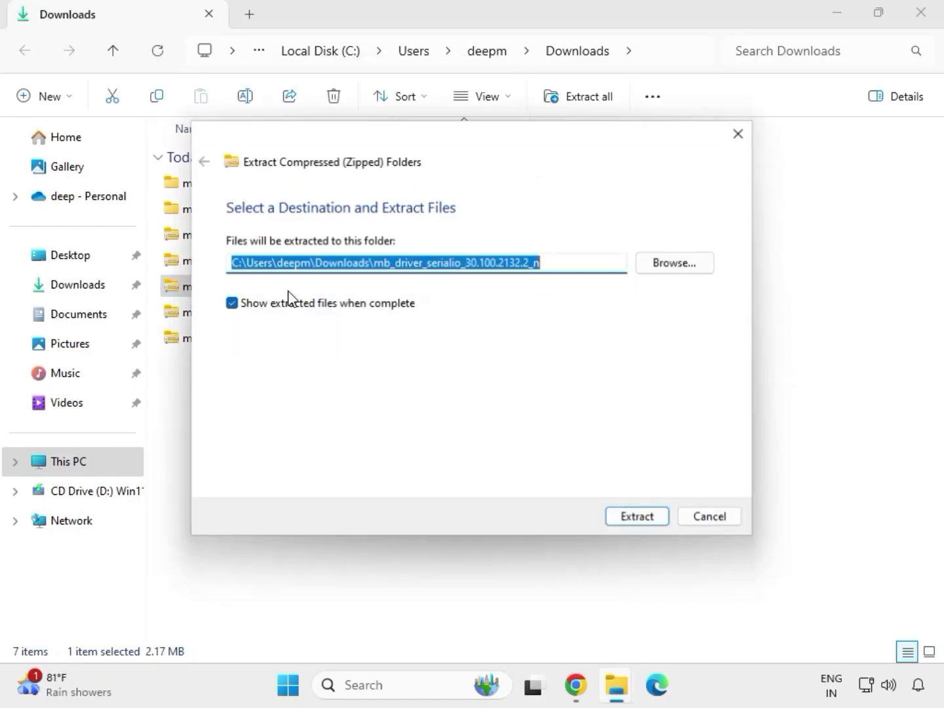
click(629, 518)
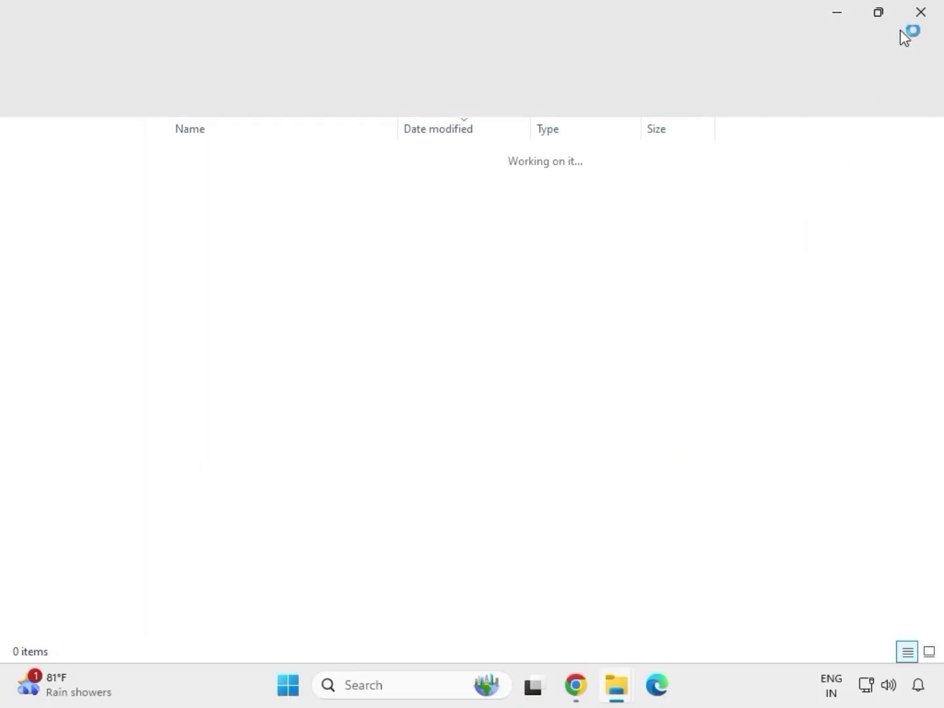
click(922, 14)
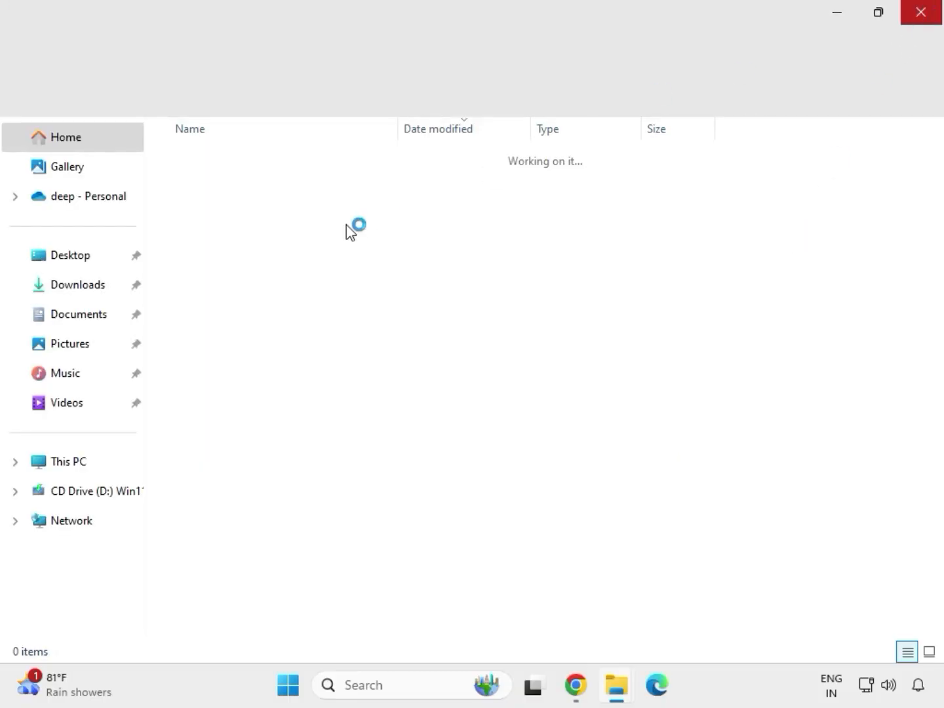
- Extract the mb_driver_infupdate_10.1.18836.8283 archive to its default folder in Downloads and close the window of extracted files
click(244, 262)
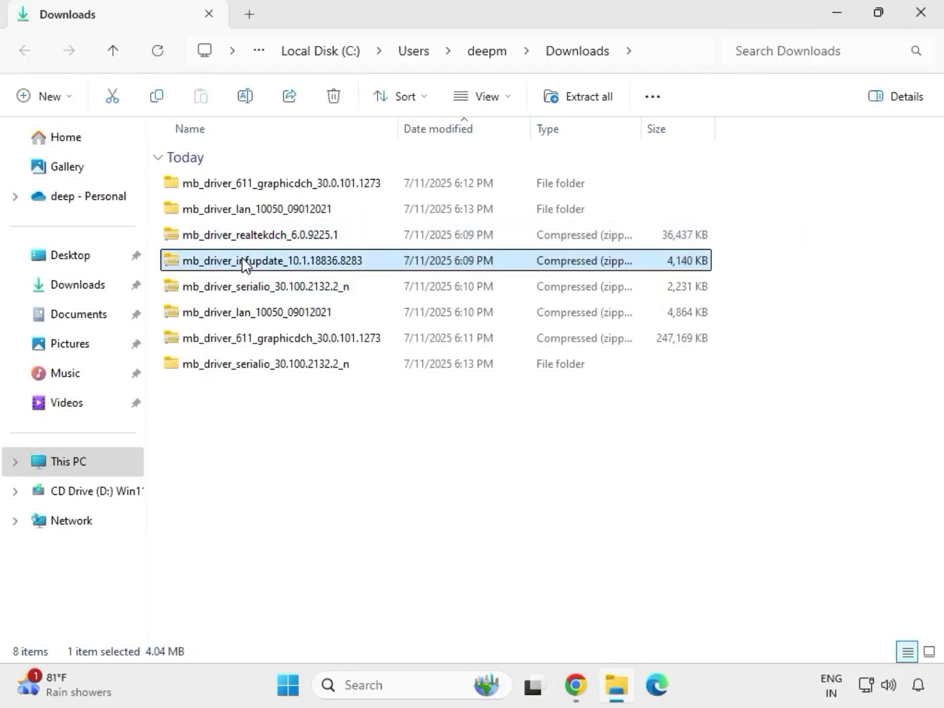
right_click(245, 263)
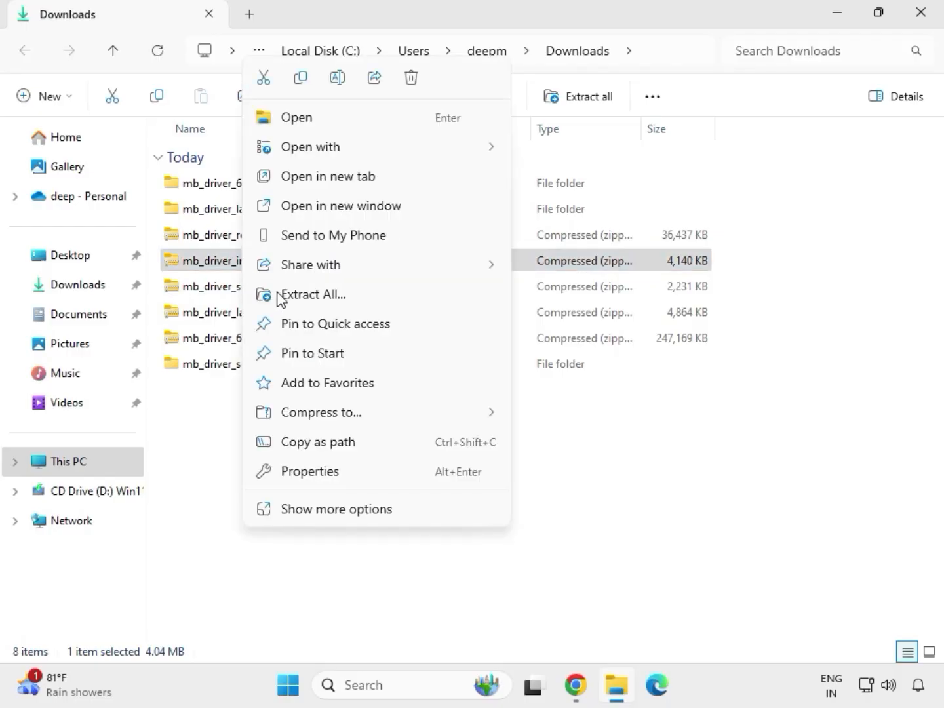
click(331, 294)
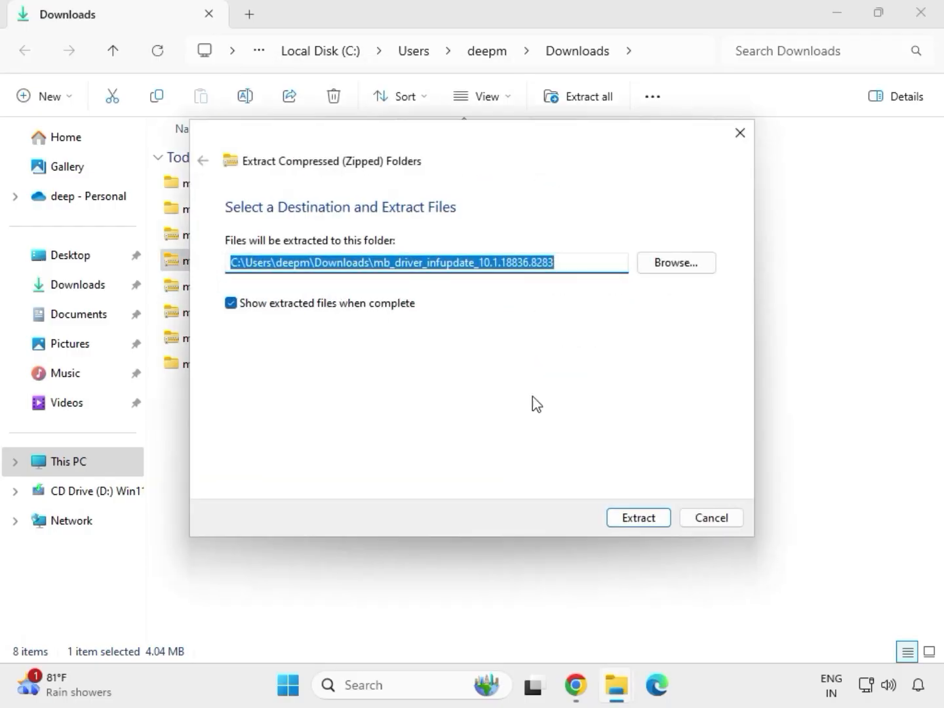
click(630, 522)
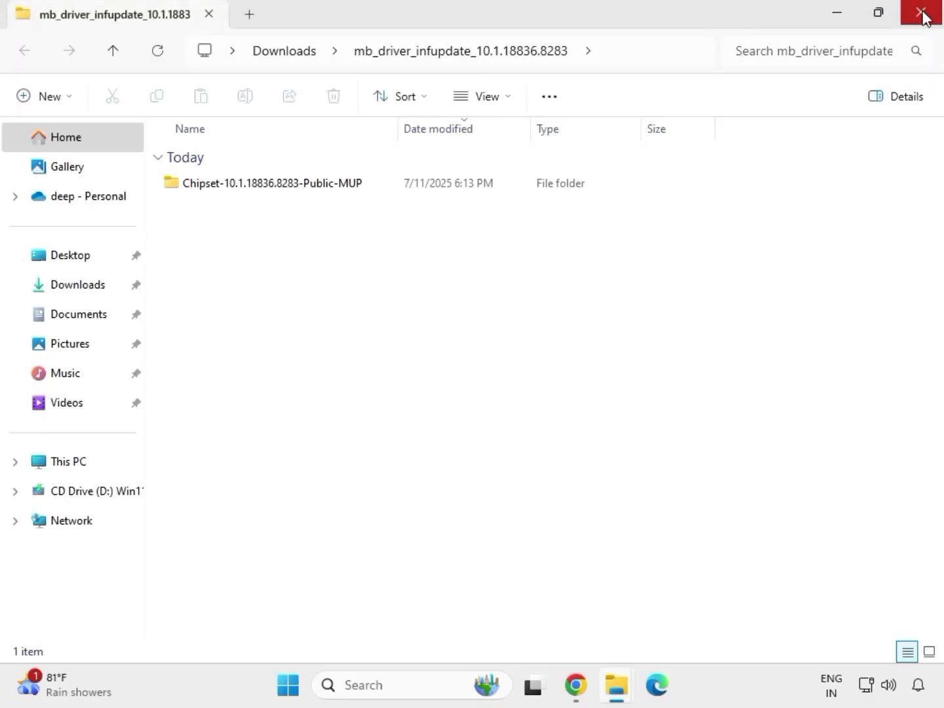
click(922, 15)
- Extract the mb_driver_realtekdch_6.0.9225.1 archive to its default folder in Downloads and close the window of extracted files
click(254, 240)
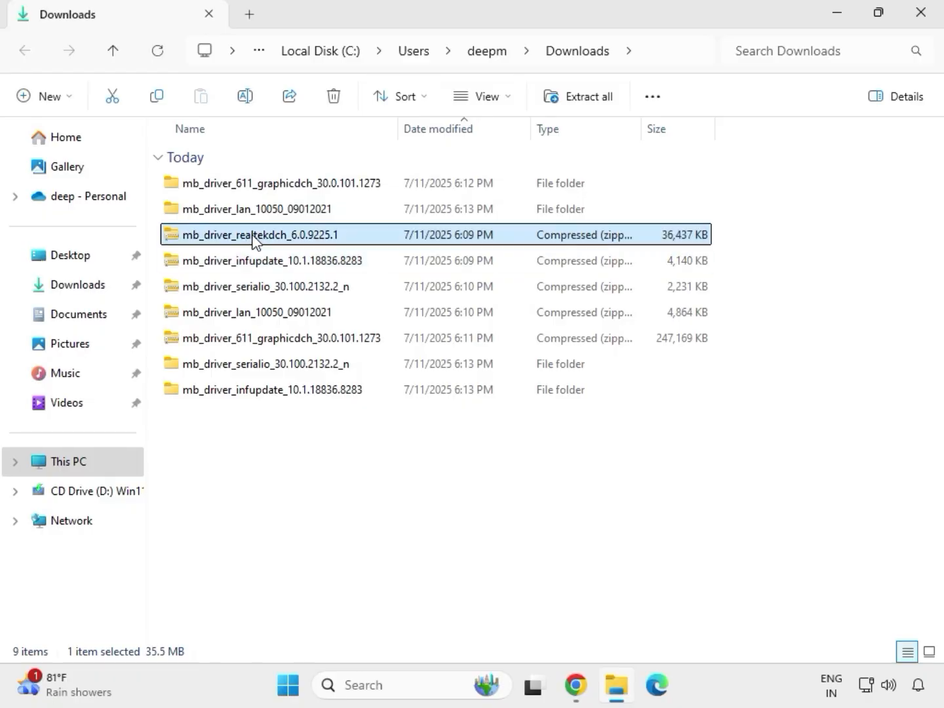
right_click(254, 239)
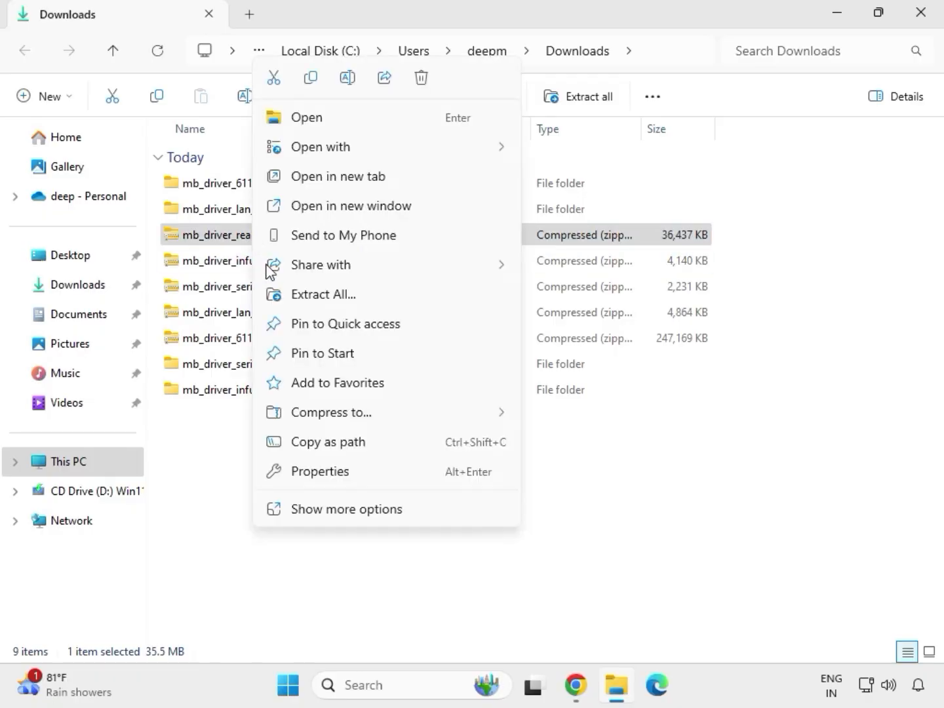
click(310, 297)
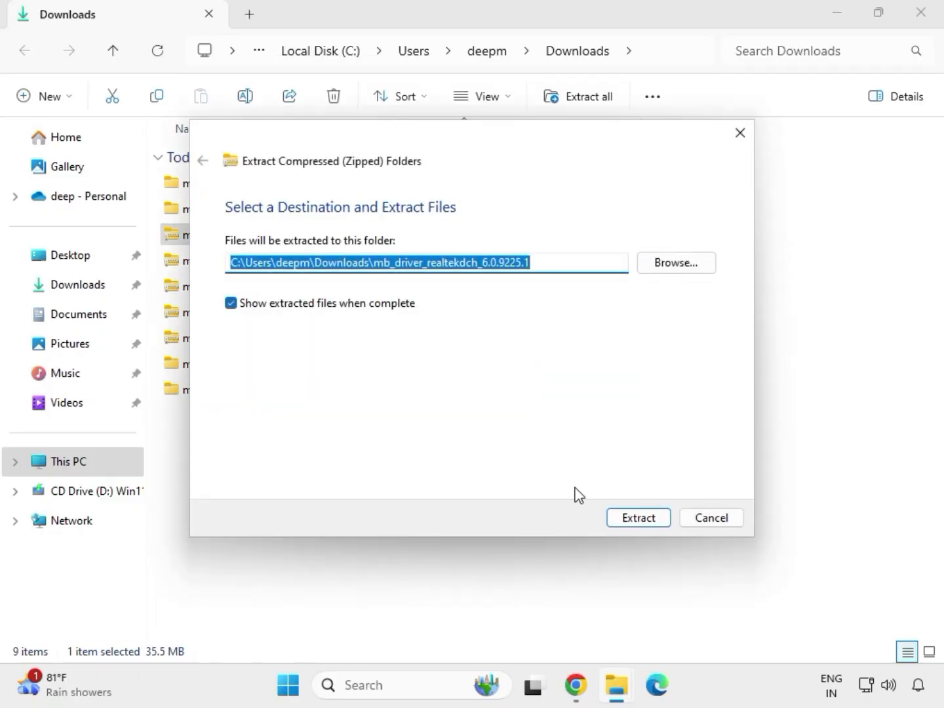
click(619, 517)
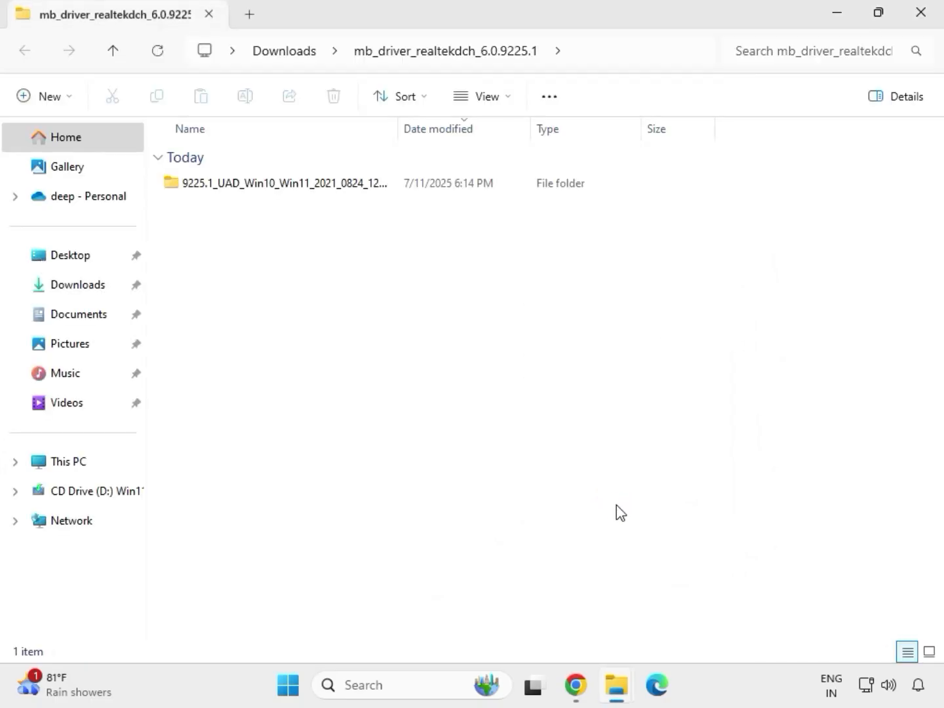
click(923, 19)
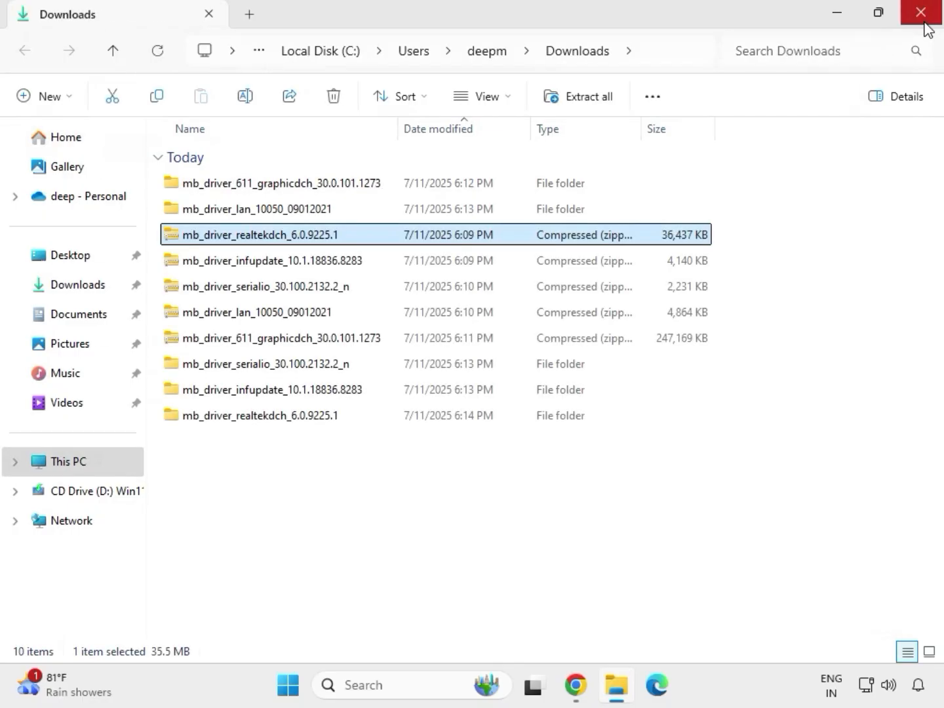
- Clear the file selection and refresh the Downloads folder listing
click(447, 524)
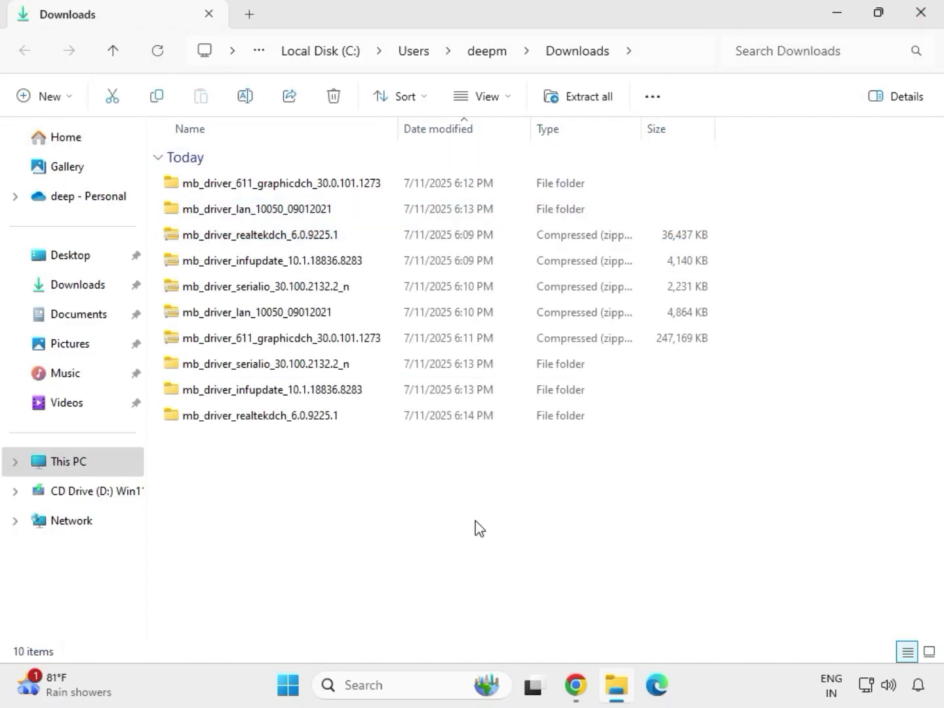
right_click(396, 484)
mouse_move(441, 407)
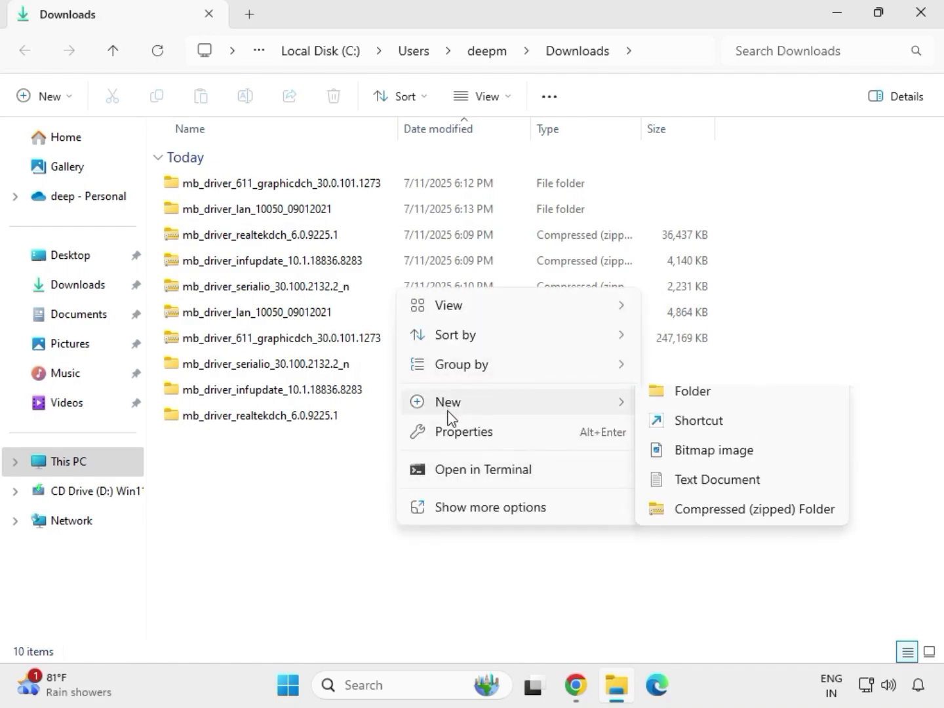
click(374, 468)
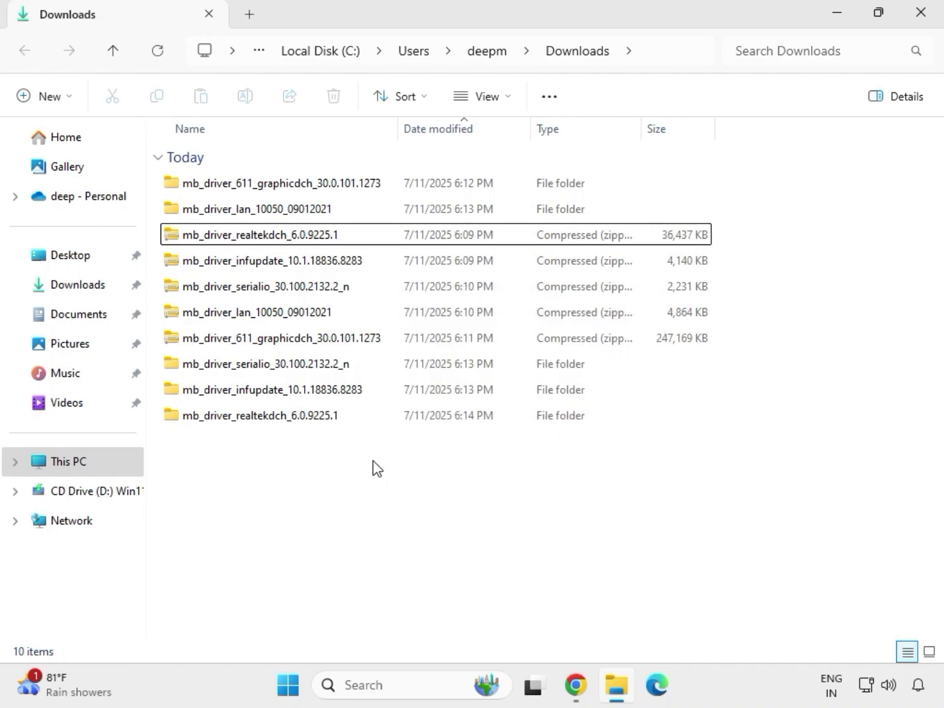
right_click(374, 468)
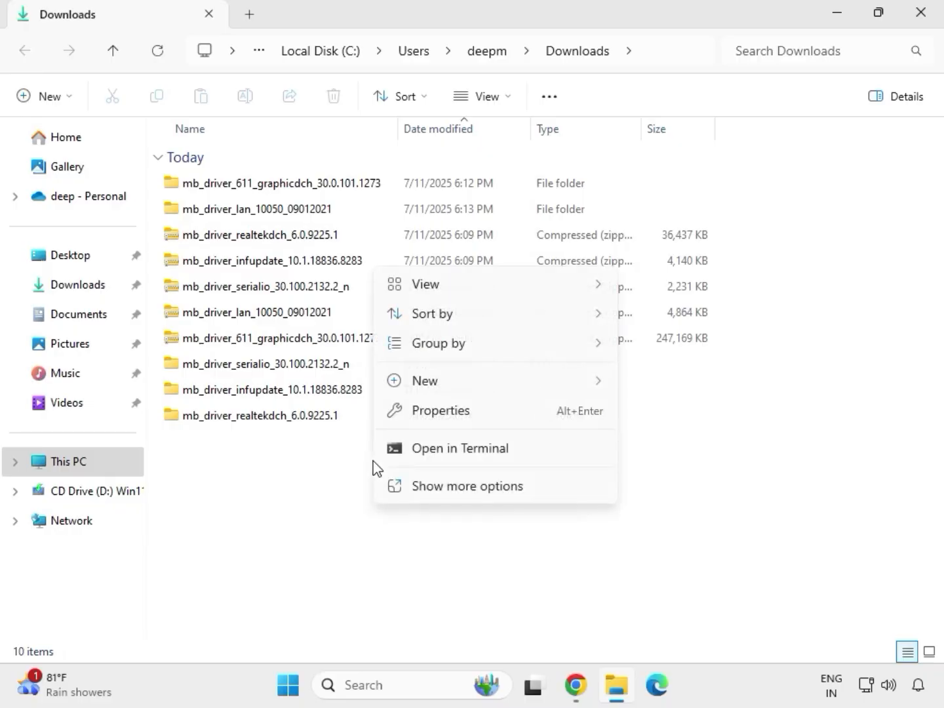
click(430, 485)
click(434, 292)
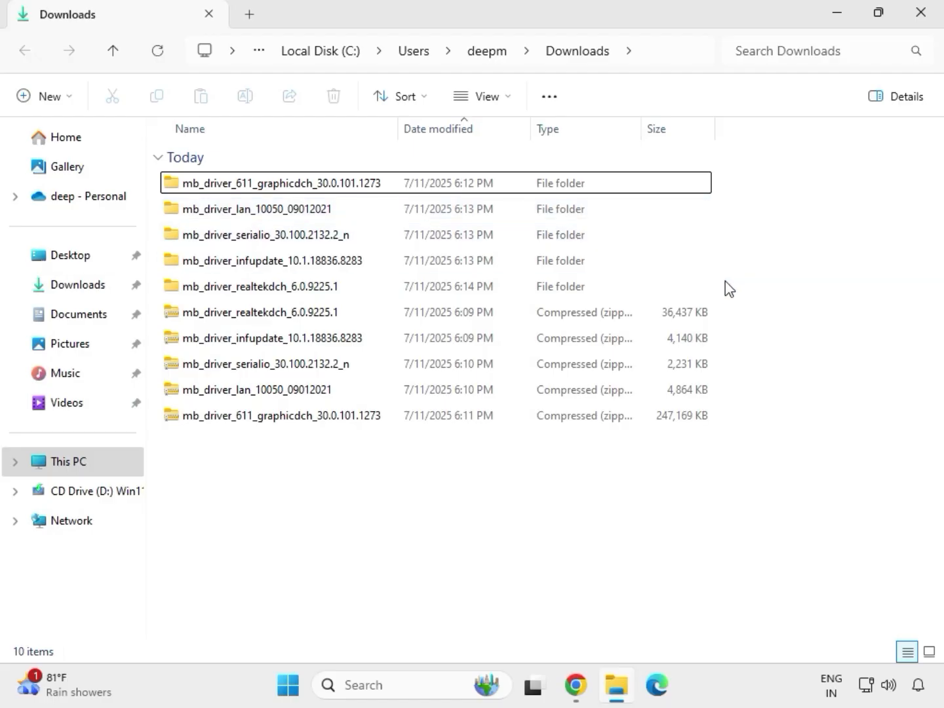
- Open the extracted mb_driver_611_graphicdch_30.0.101.1273 folder, run its graphics driver installer and allow it to make changes to the device
drag(706, 293, 287, 187)
click(276, 189)
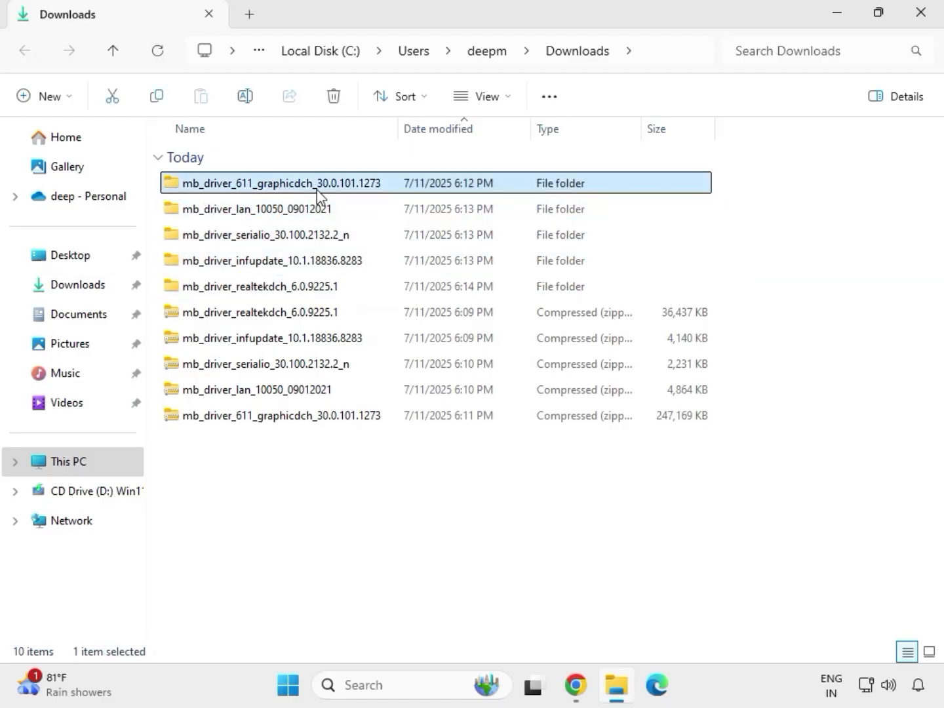
double_click(302, 187)
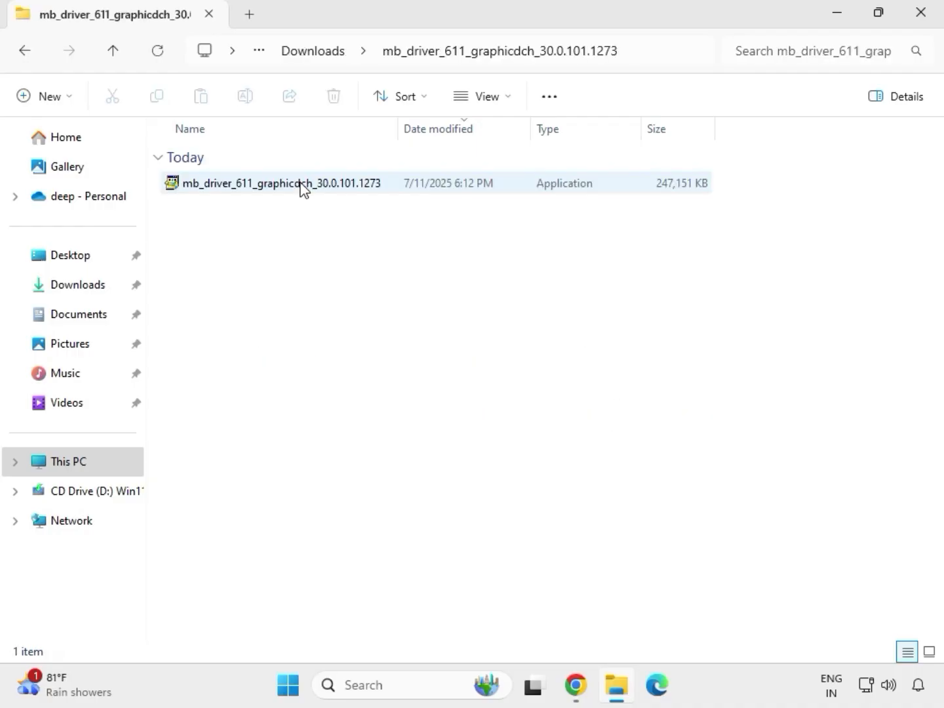
click(263, 188)
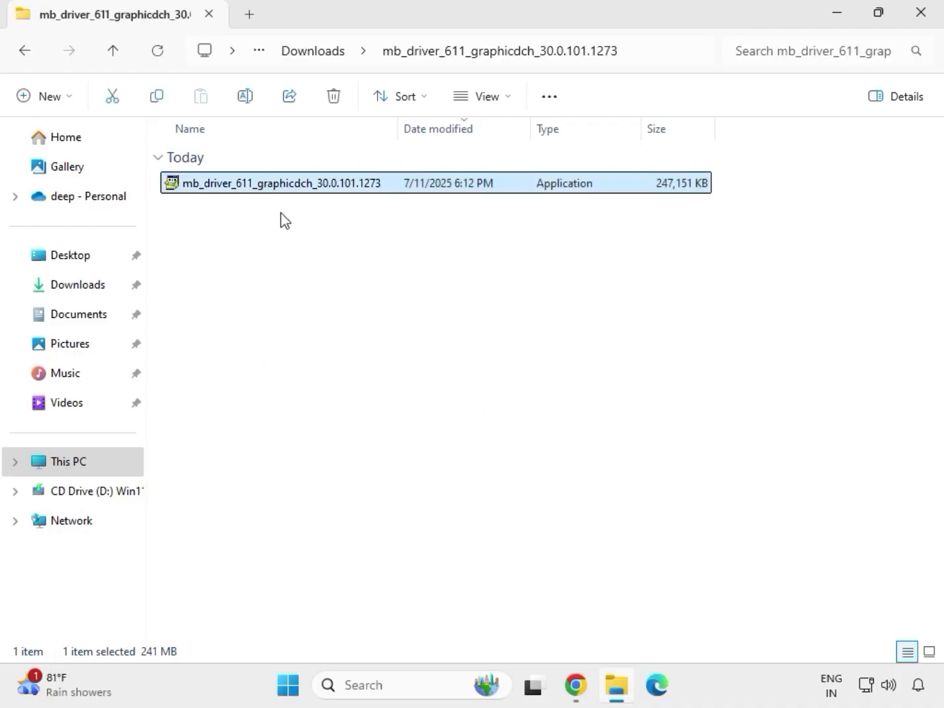
key(shift+F10)
click(345, 334)
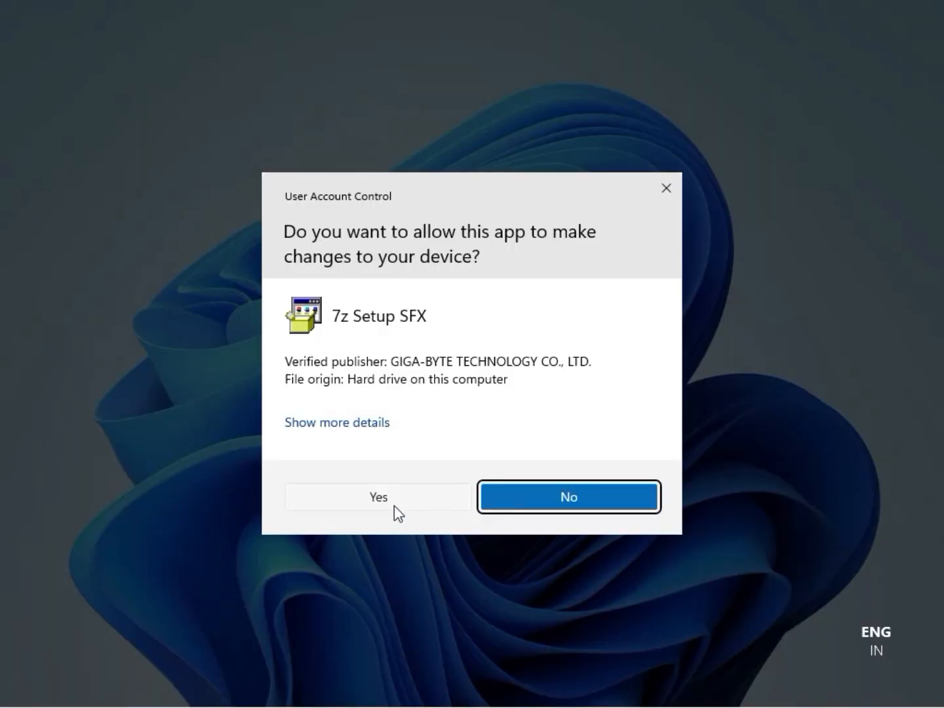
click(394, 497)
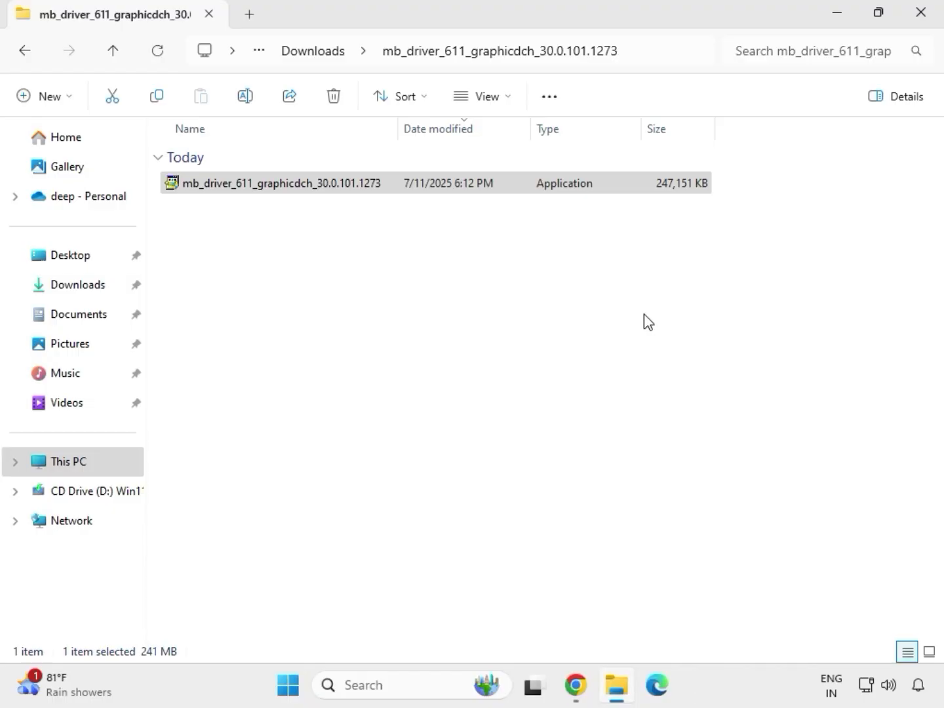
- Reopen Downloads in a new File Explorer window and open the extracted mb_driver_lan_10050_09012021 folder
click(933, 25)
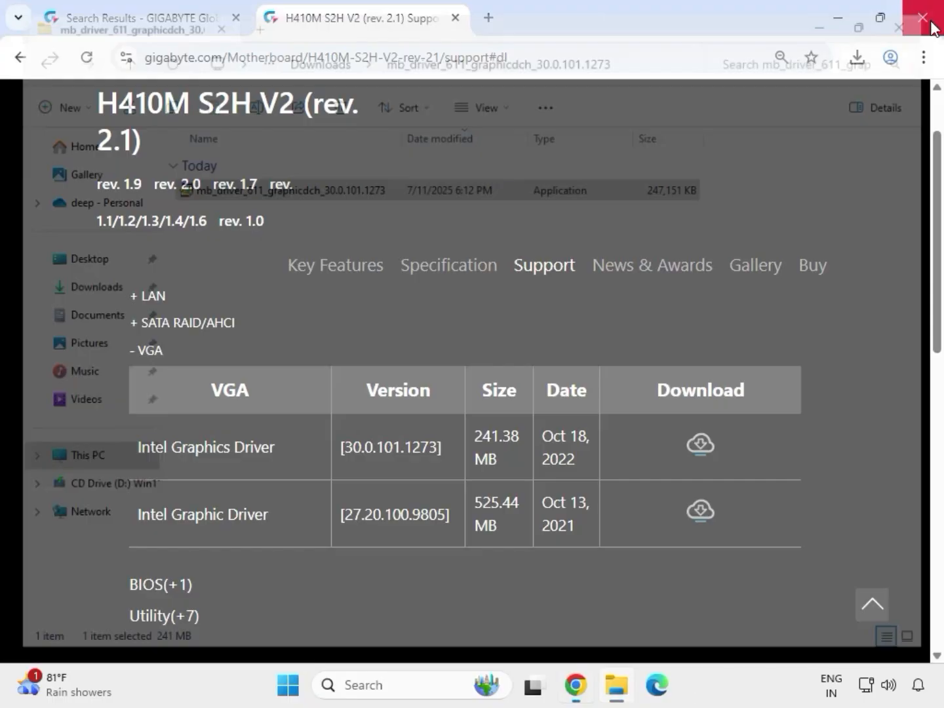
click(619, 693)
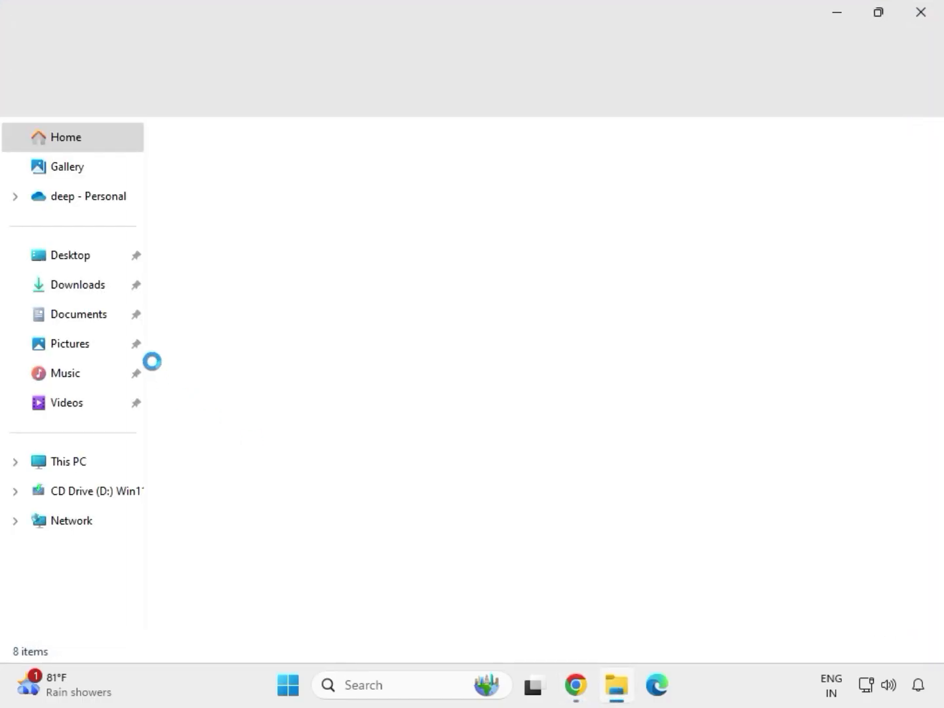
click(89, 287)
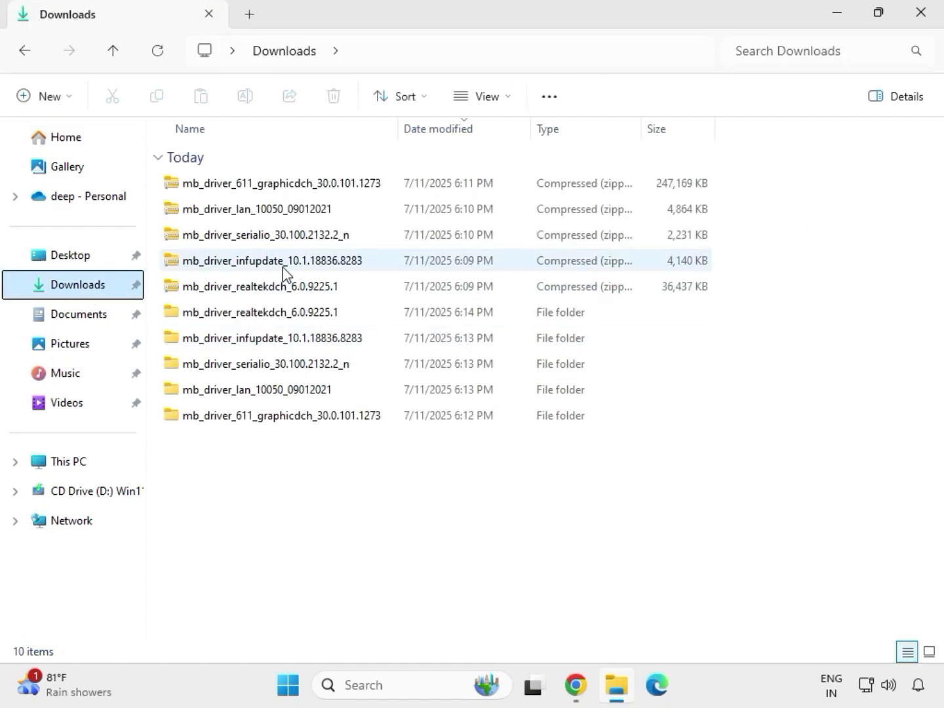
click(266, 316)
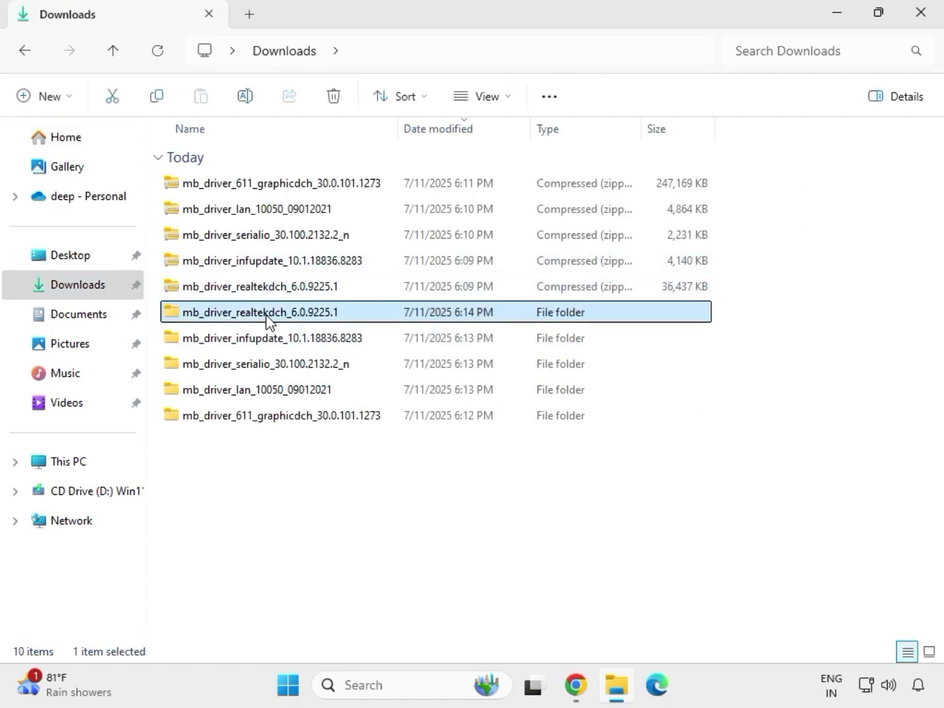
click(305, 419)
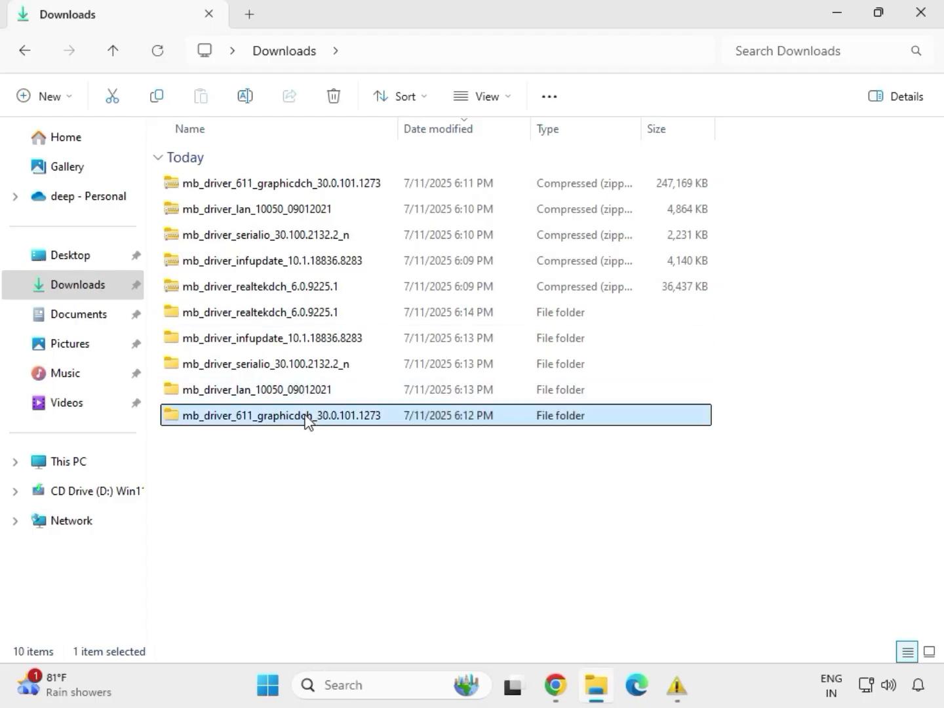
click(292, 391)
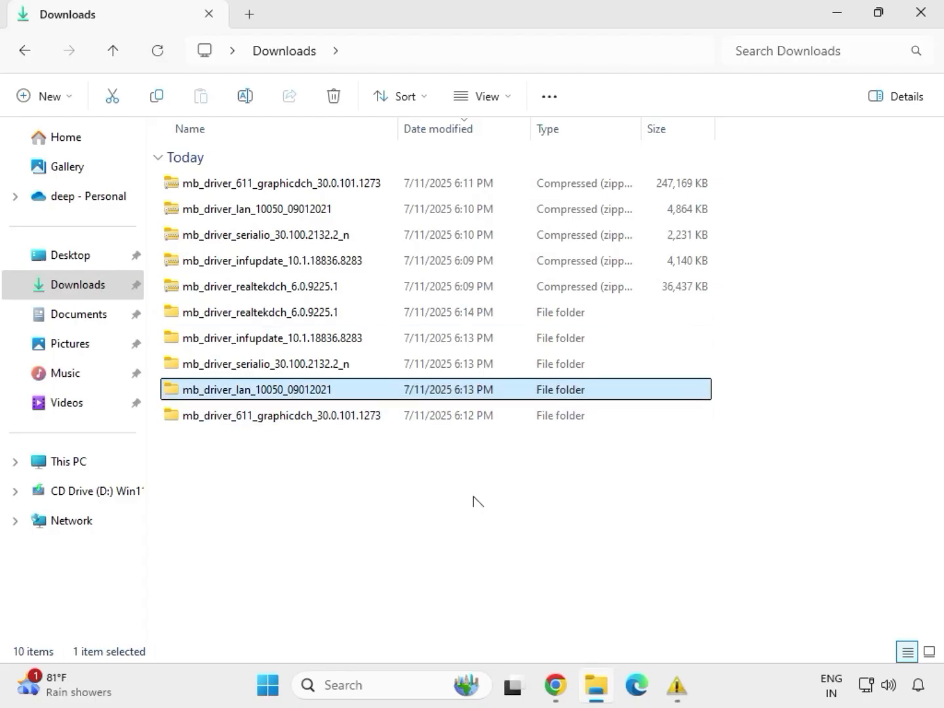
double_click(293, 393)
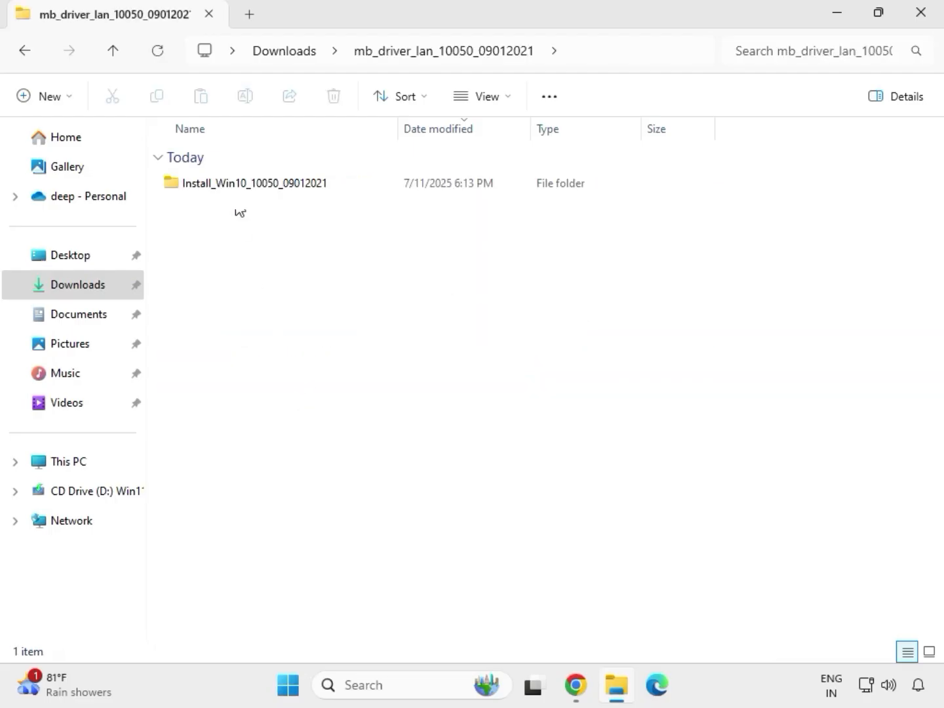
- Run the Install_Win10_10050_09012021 LAN installer from its subfolder, allow its changes to the device, and complete a Repair of the Realtek Ethernet Controller Driver
click(236, 191)
double_click(238, 192)
double_click(238, 192)
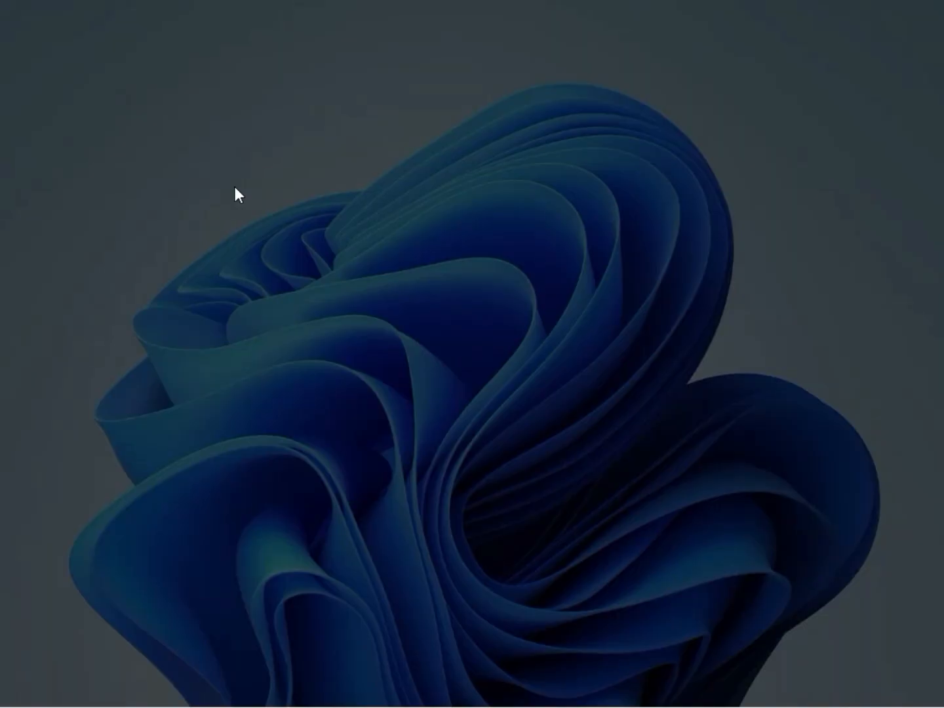
click(369, 503)
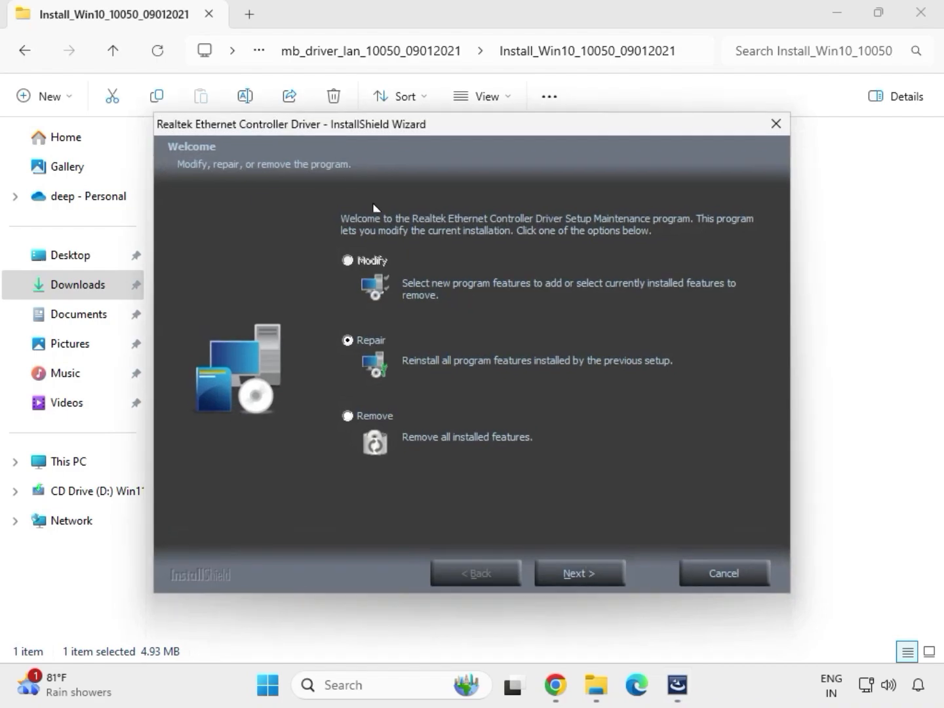
click(603, 575)
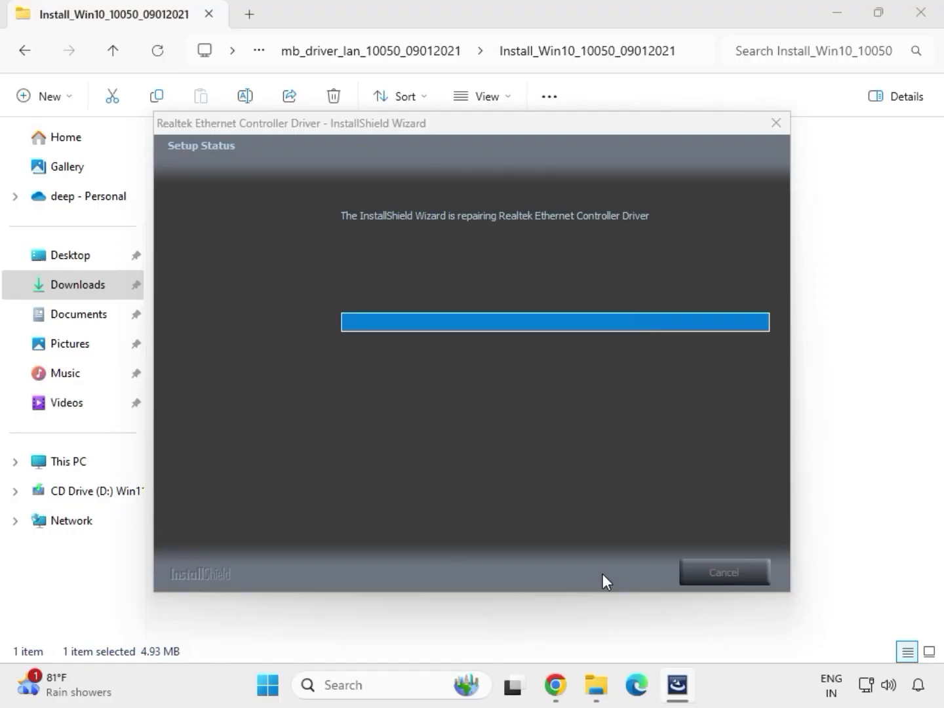
click(577, 398)
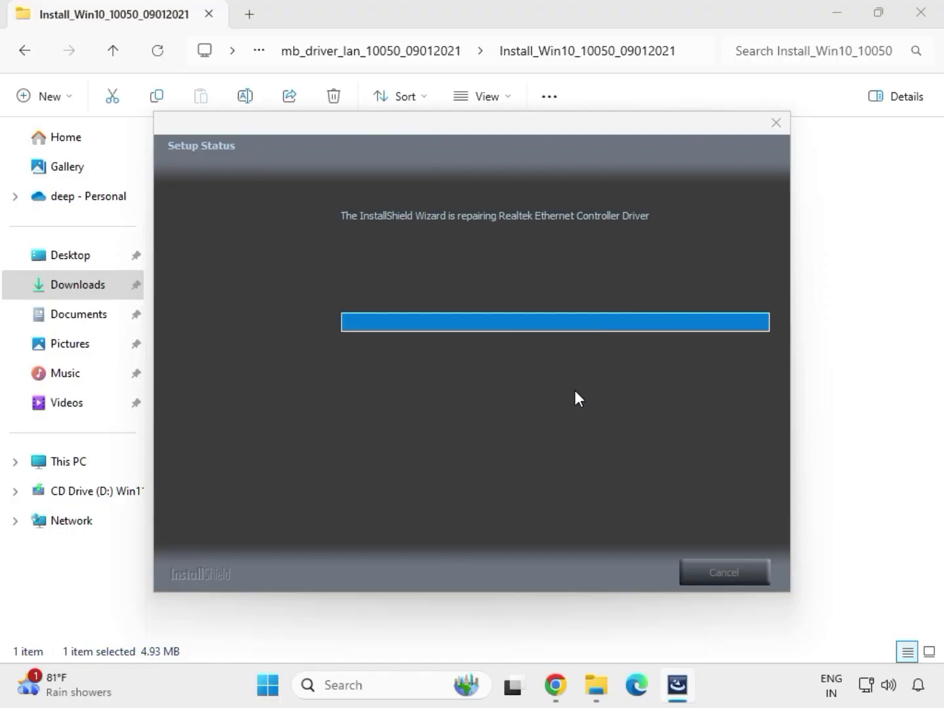
click(587, 563)
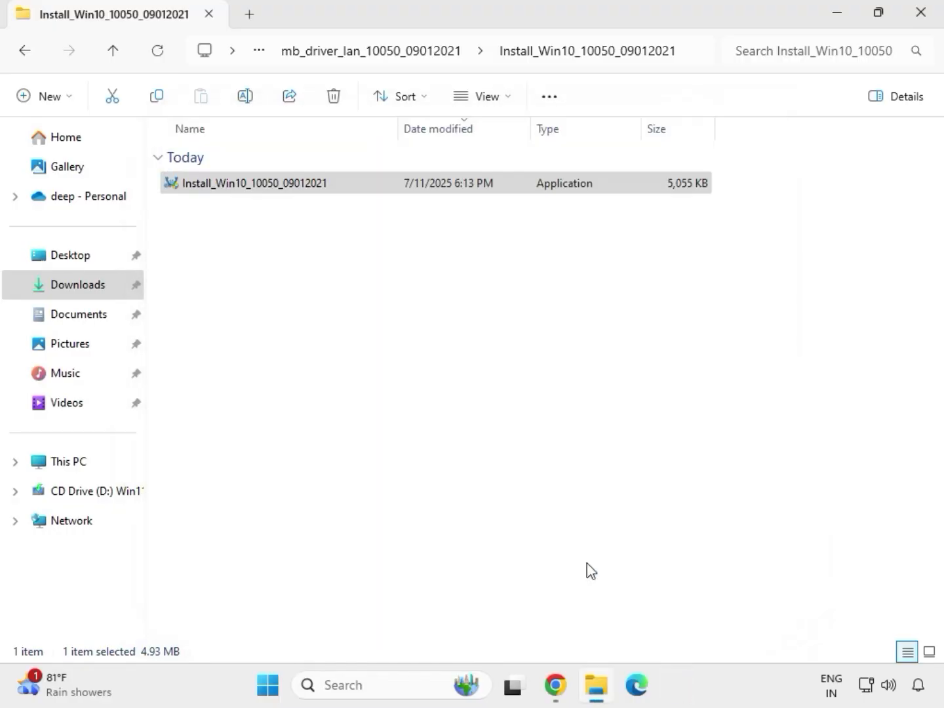
- Return to Downloads and open the SerialIO_30.100.2132.2_PV_CNL_21H2 folder inside the extracted mb_driver_serialio_30.100.2132.2_n folder
click(24, 49)
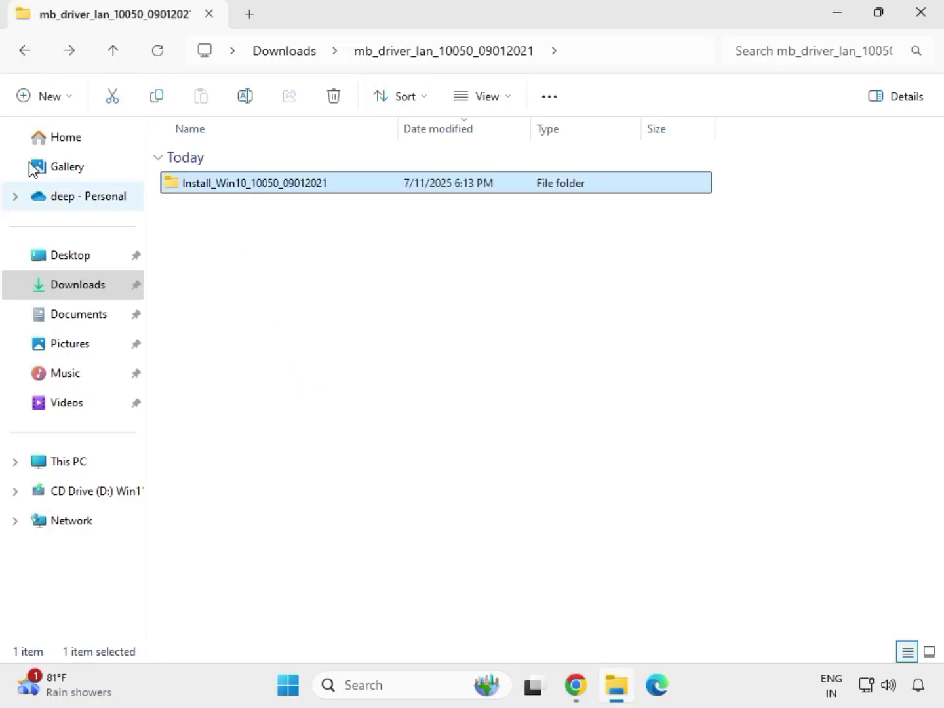
click(22, 53)
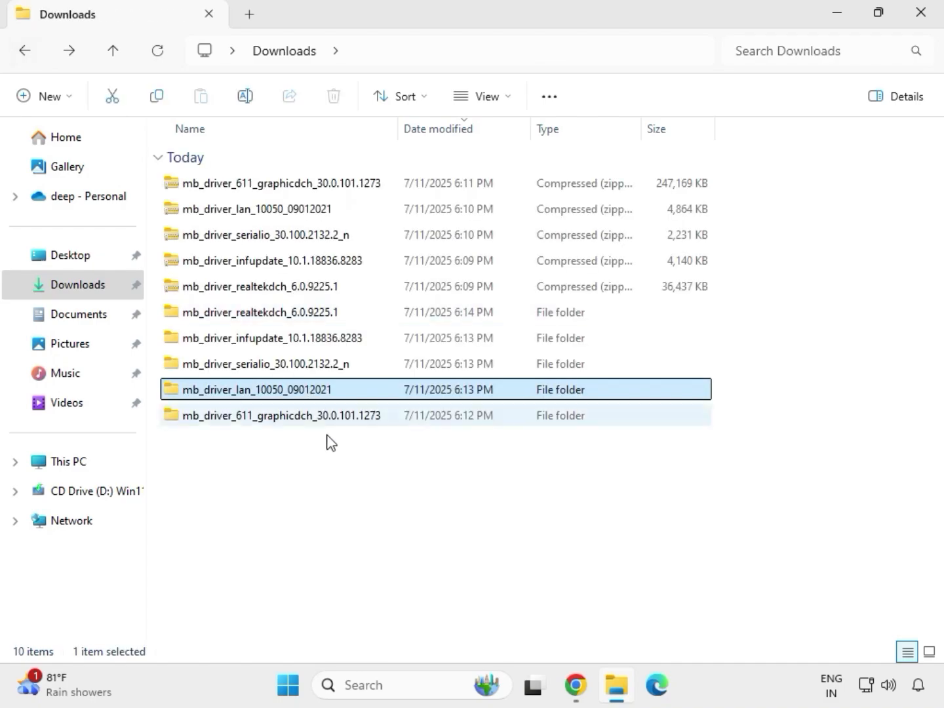
double_click(266, 367)
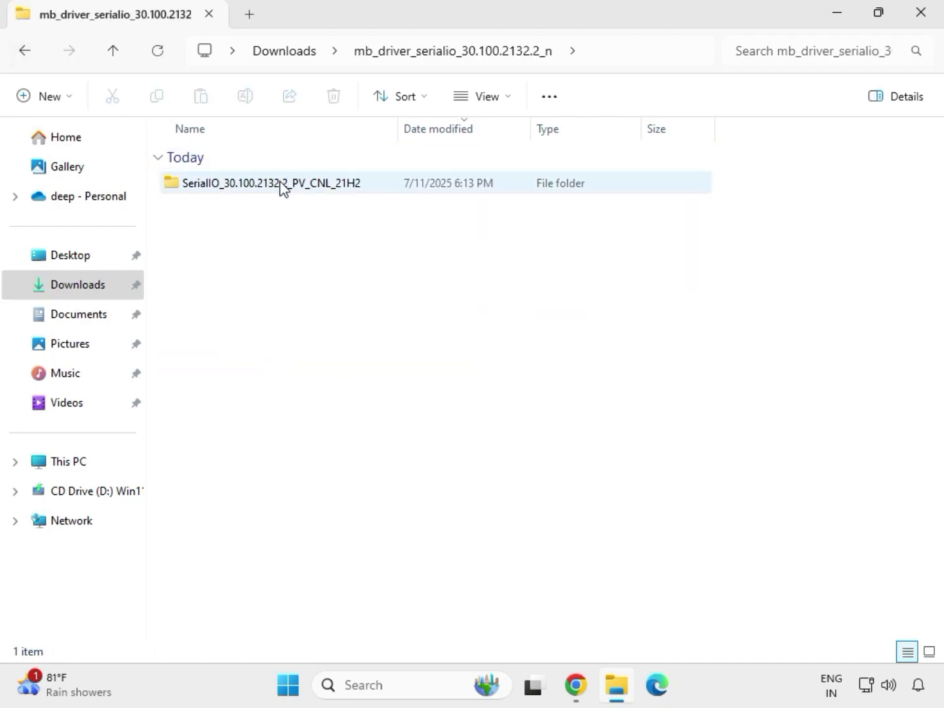
double_click(281, 186)
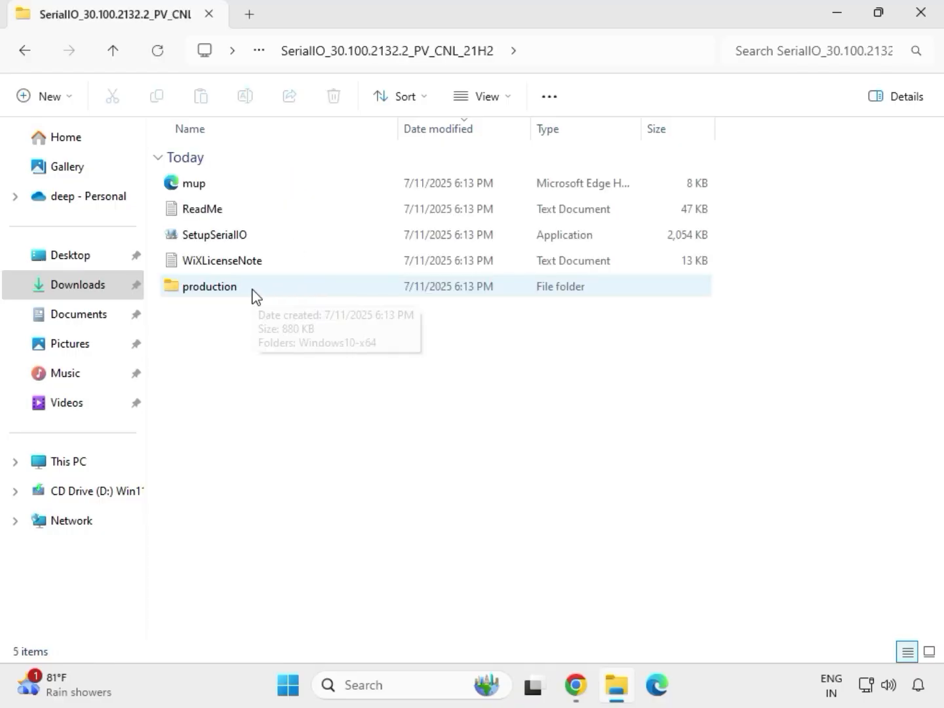
- Try to install the Intel Serial IO driver by running SetupSerialIO as administrator, allow its changes to the device, and exit the setup
click(238, 244)
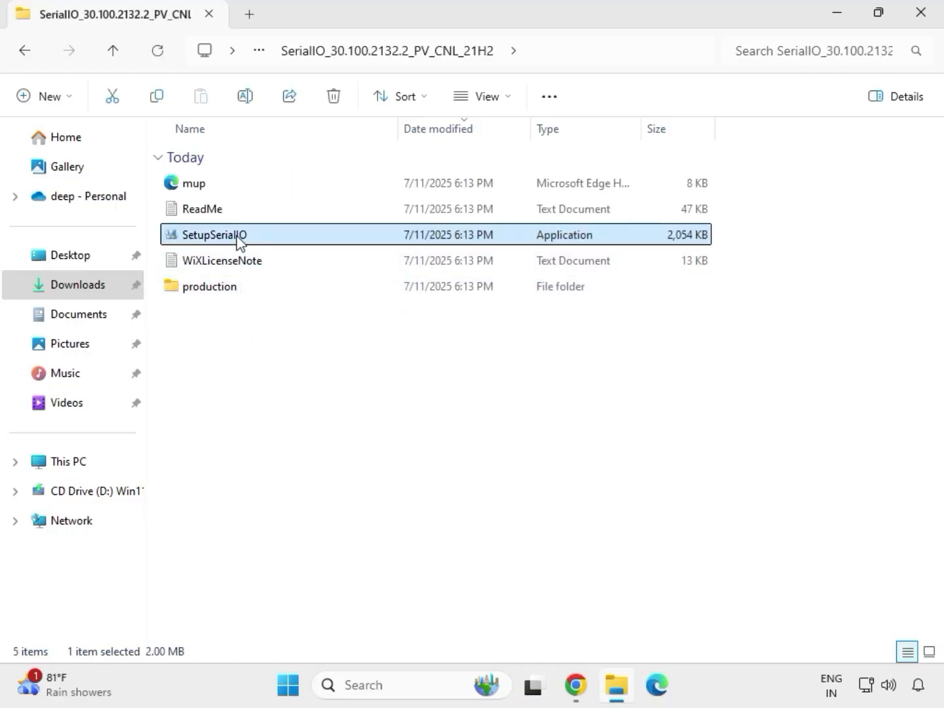
right_click(237, 241)
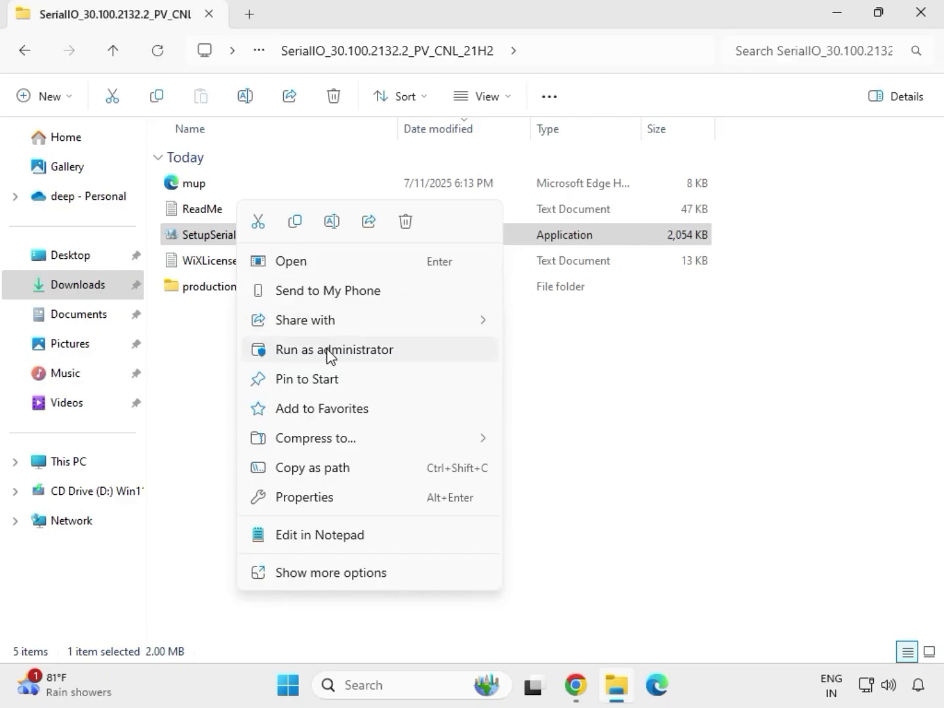
click(328, 348)
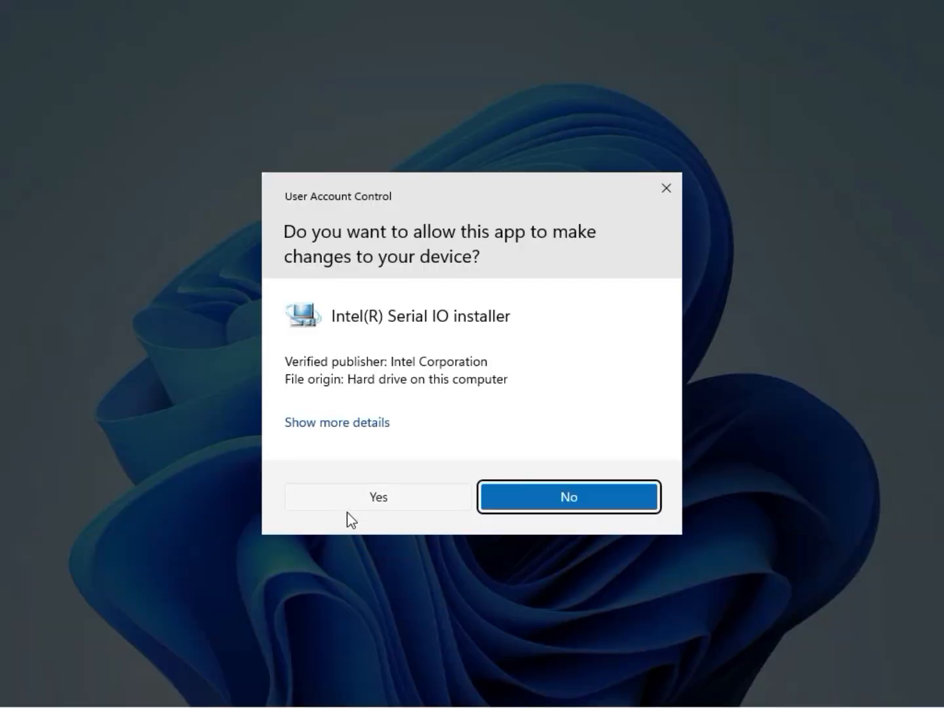
click(373, 499)
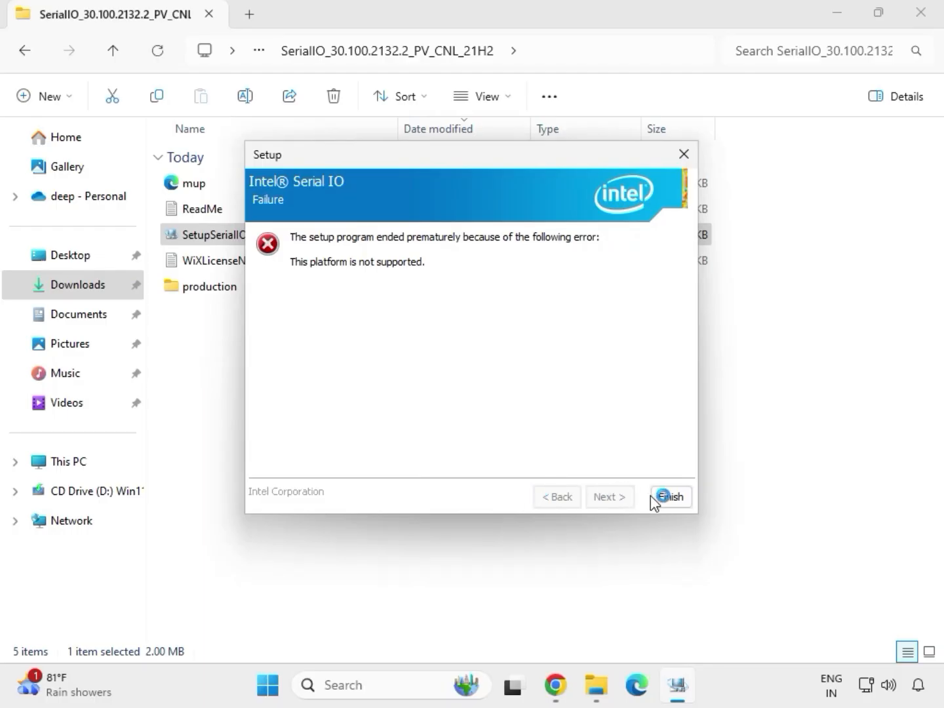
click(670, 499)
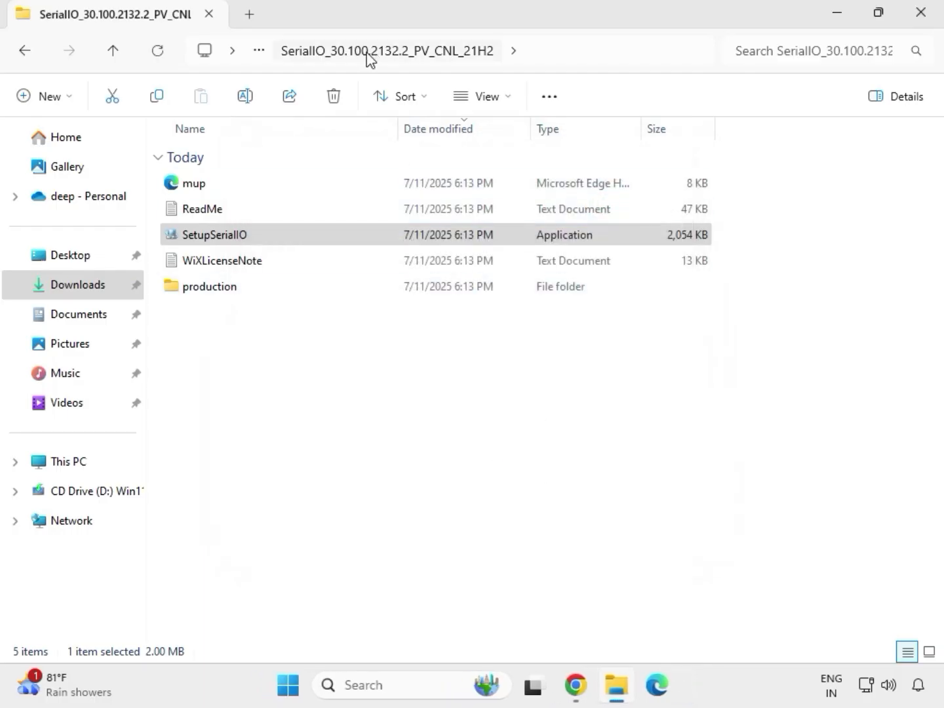
- Return to Downloads and open the Chipset-10.1.18836.8283-Public-MUP folder inside the extracted mb_driver_infupdate_10.1.18836.8283 folder
click(29, 57)
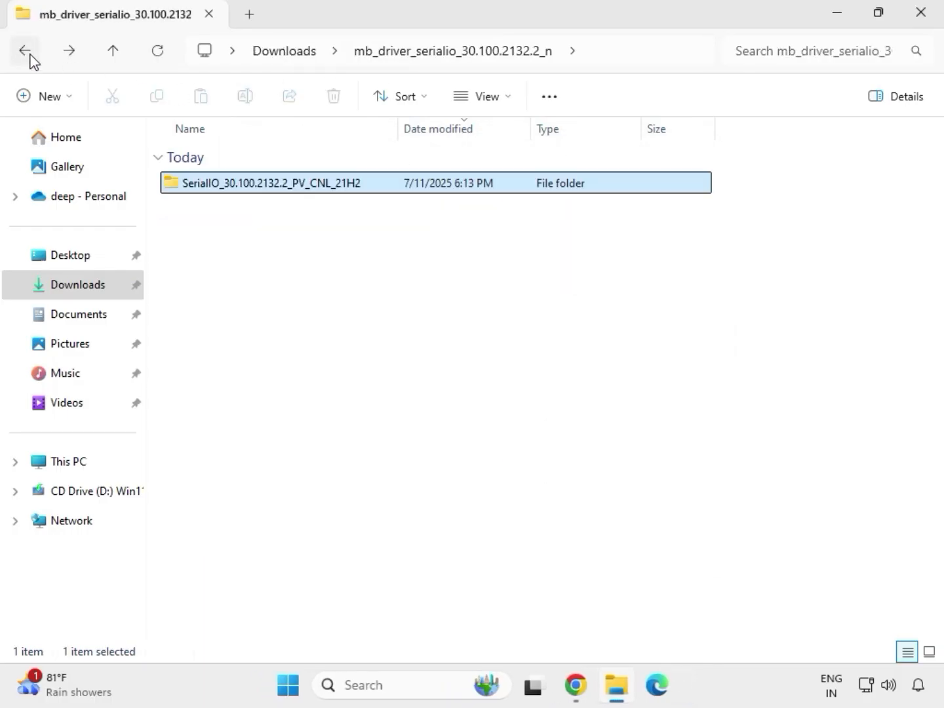
click(29, 58)
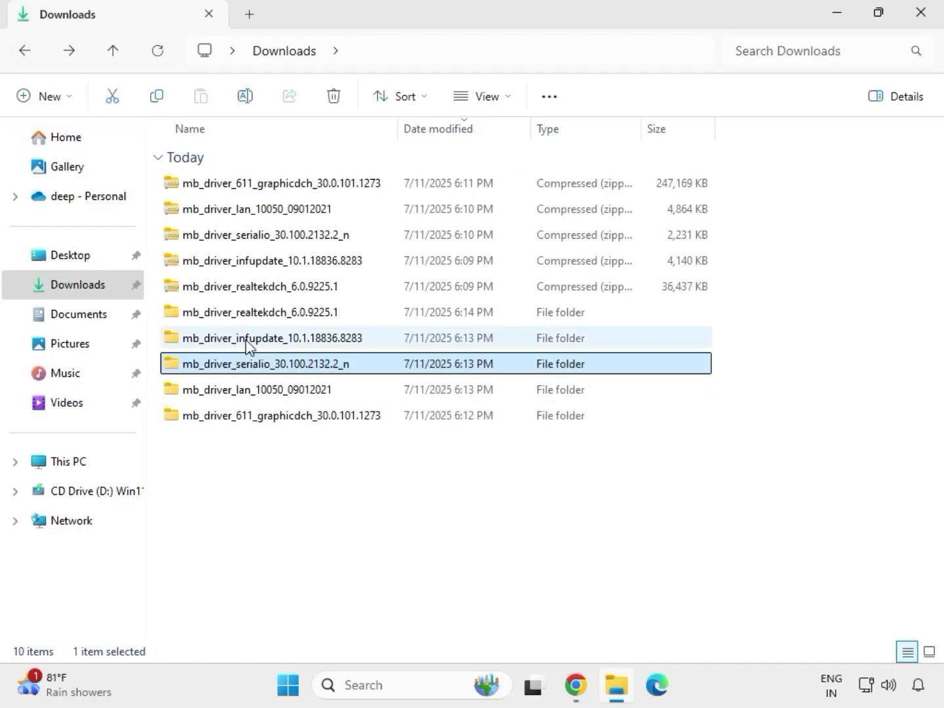
click(248, 345)
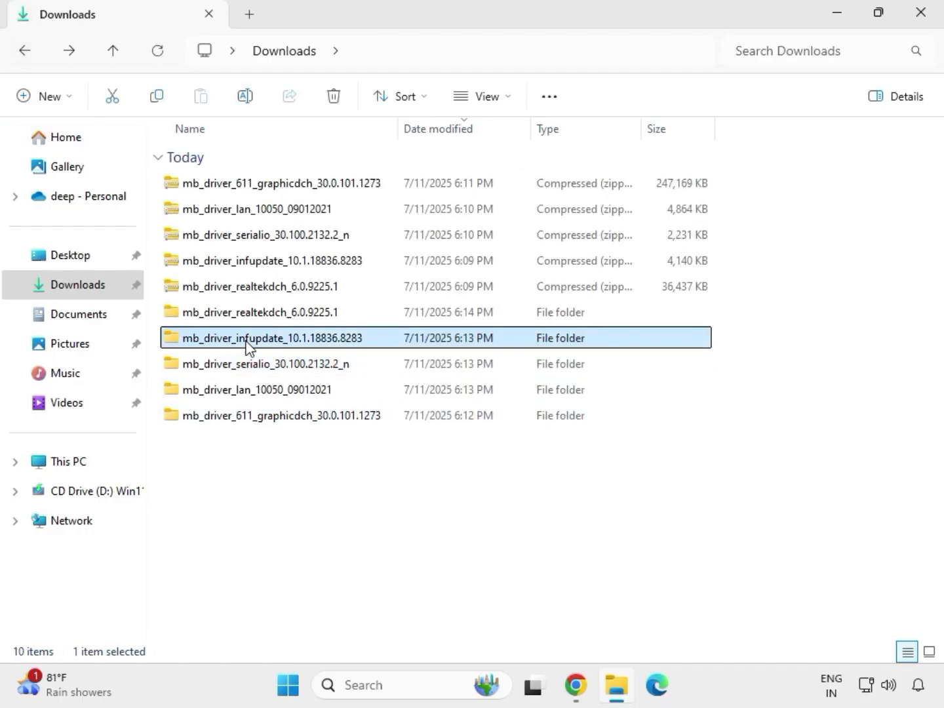
double_click(248, 339)
click(251, 186)
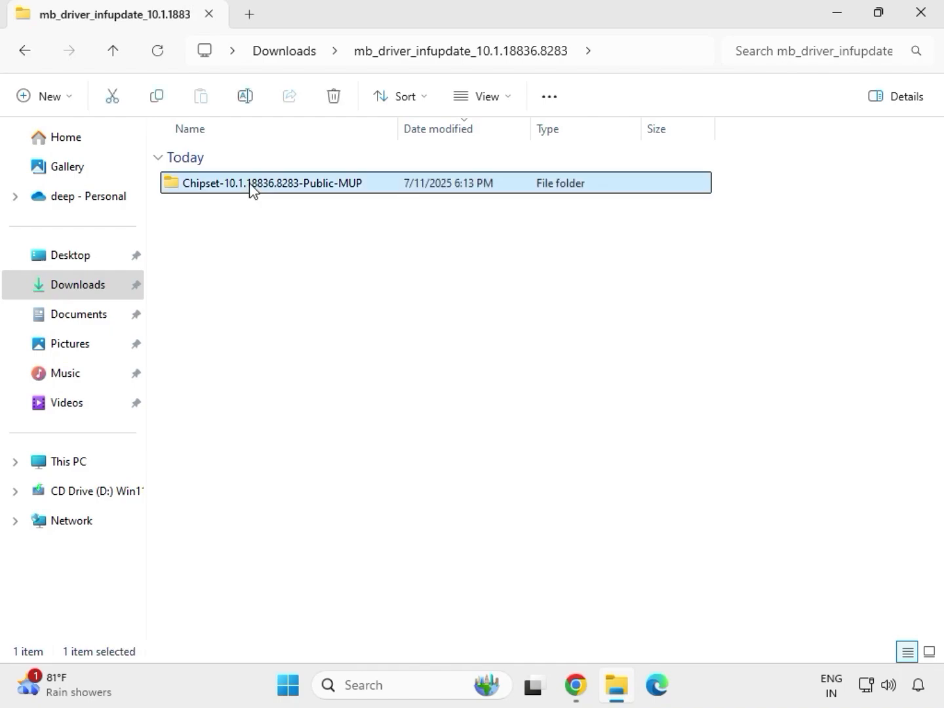
double_click(250, 183)
- Try to install the Intel Chipset Device Software by running SetupChipset as administrator with changes to the device allowed, and close the installer
click(269, 211)
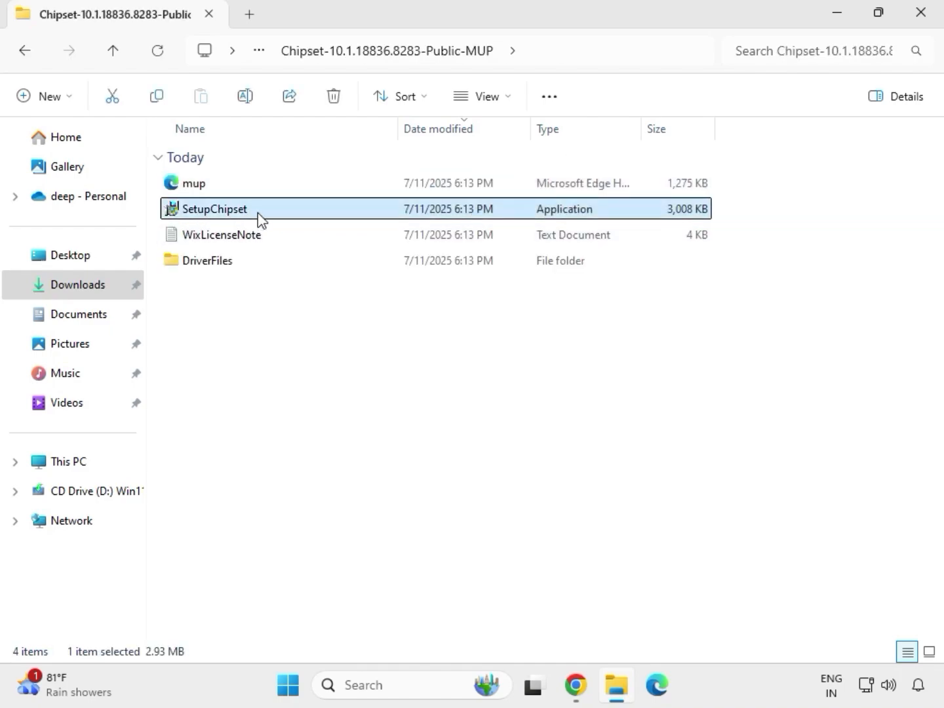
right_click(258, 215)
click(333, 349)
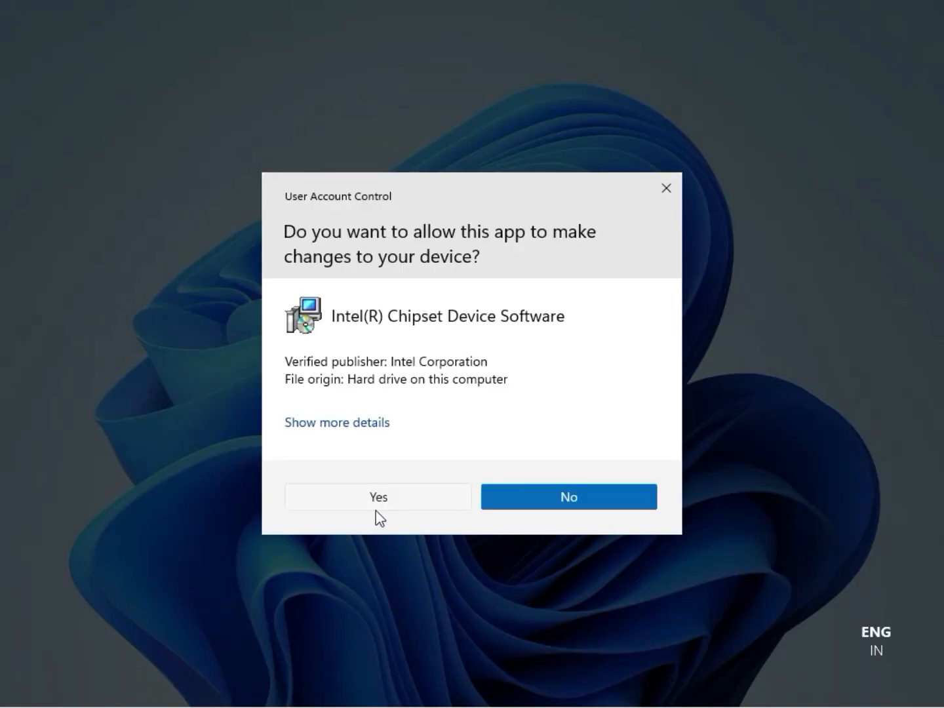
click(376, 511)
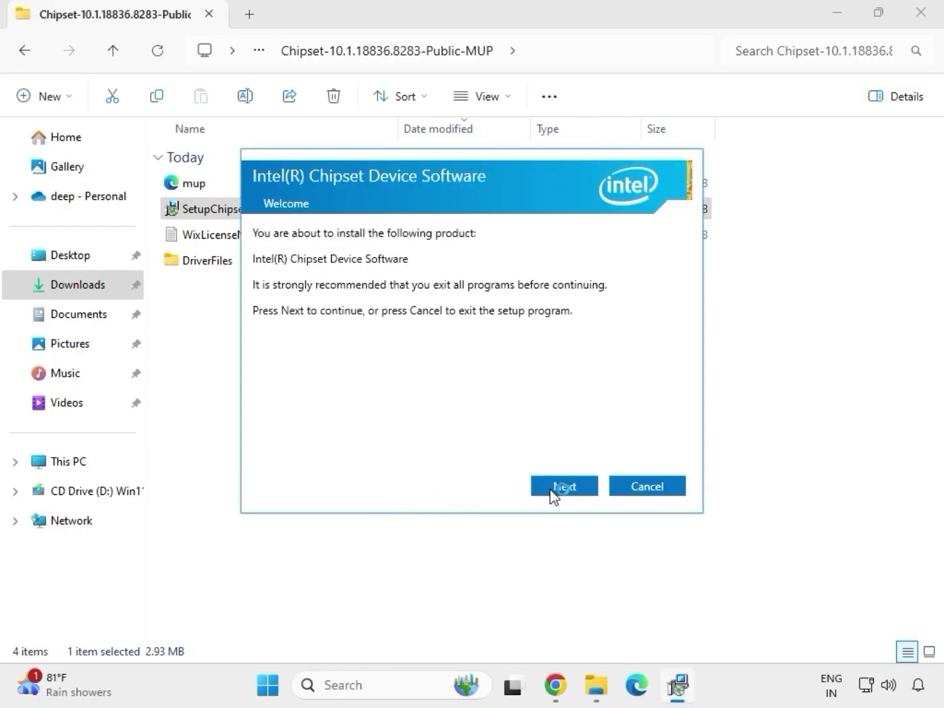
click(552, 492)
click(552, 492)
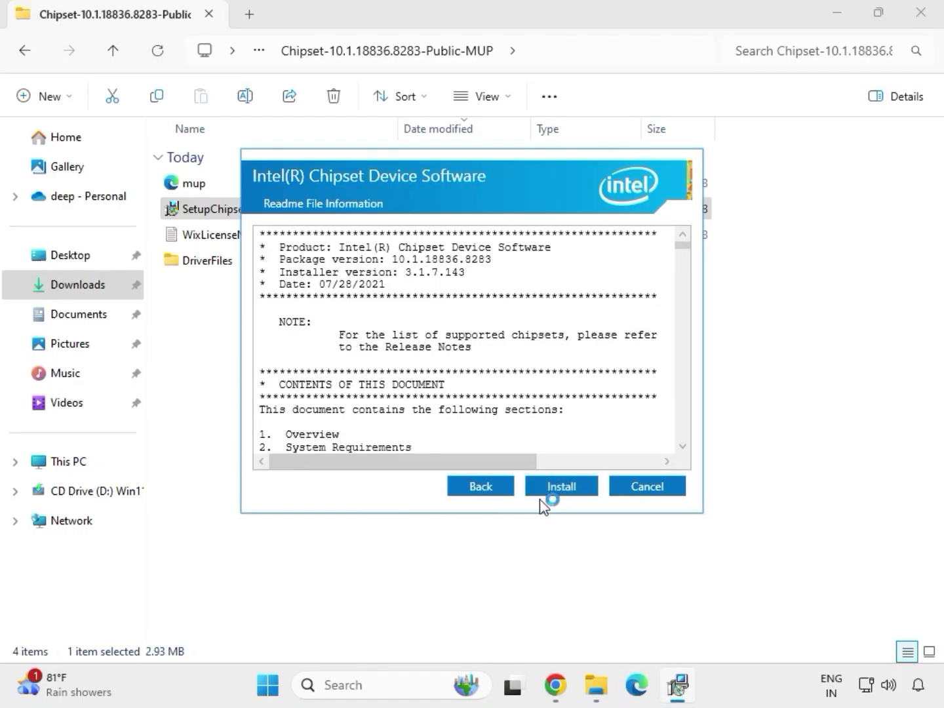
click(581, 491)
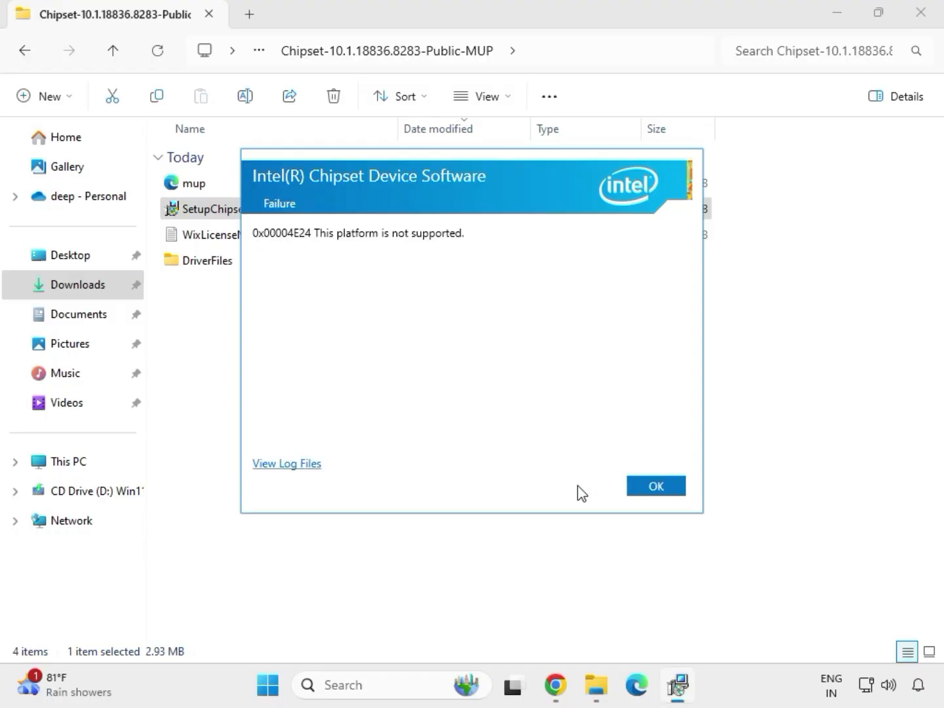
click(656, 486)
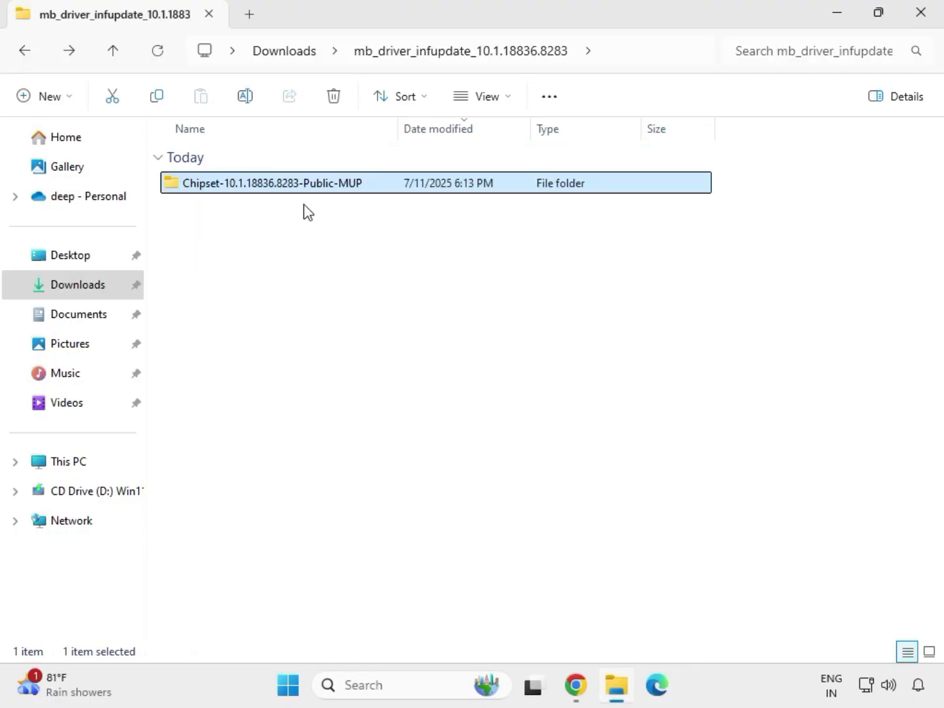
- Return to Downloads and open the extracted mb_driver_611_graphicdch_30.0.101.1273 folder
key(alt+Left)
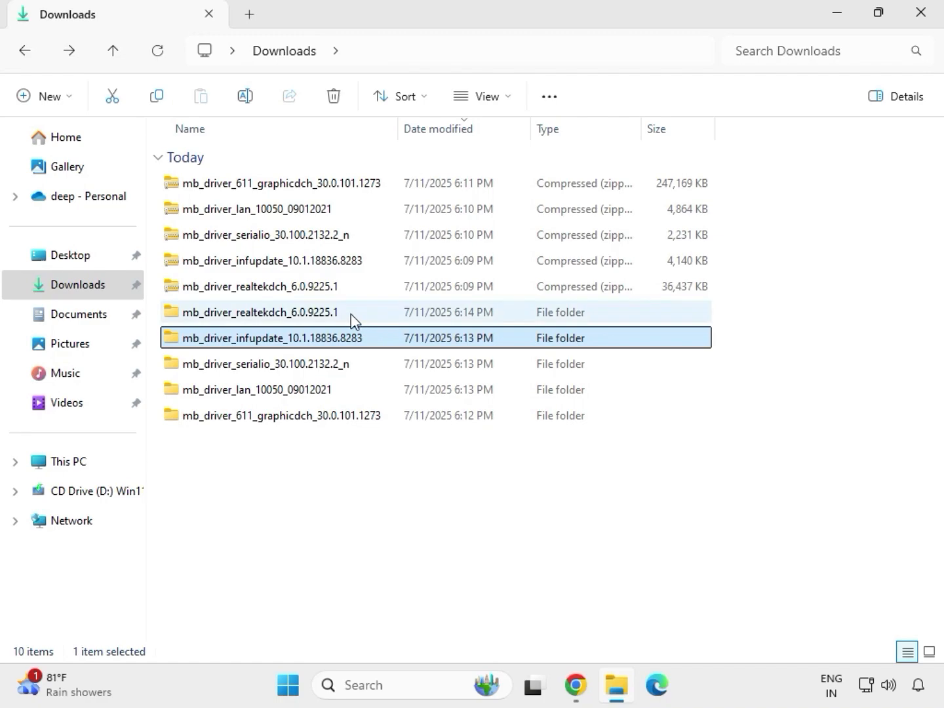
double_click(350, 314)
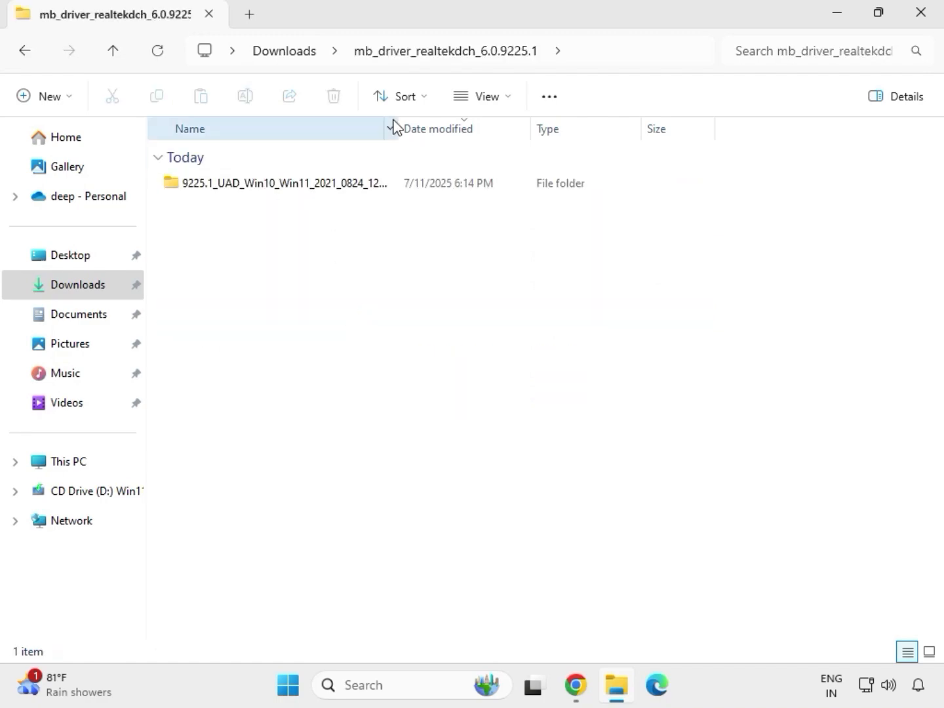
click(292, 54)
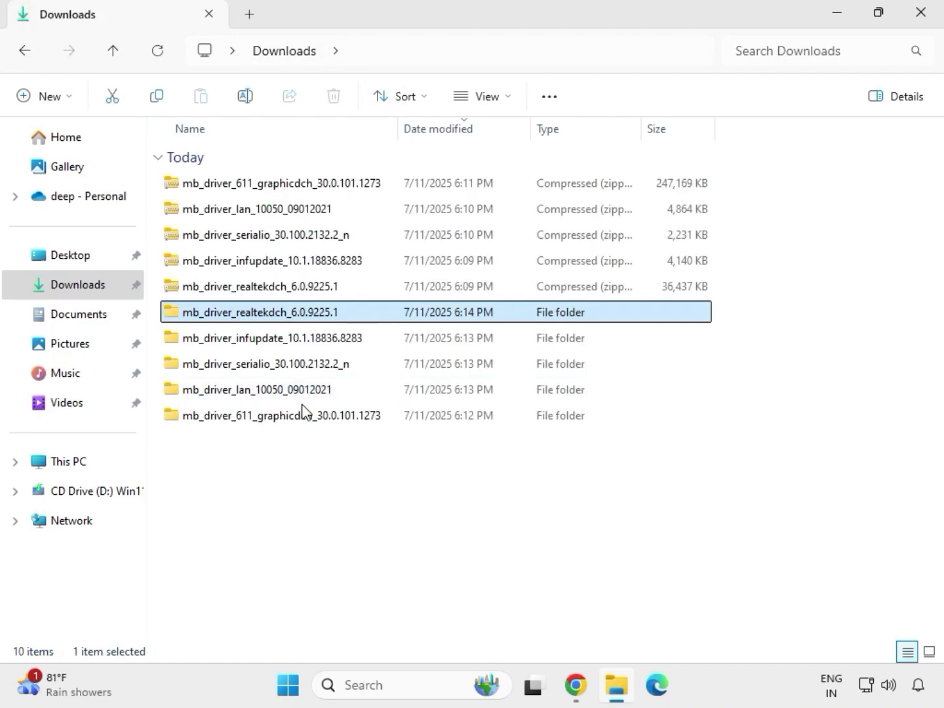
click(275, 421)
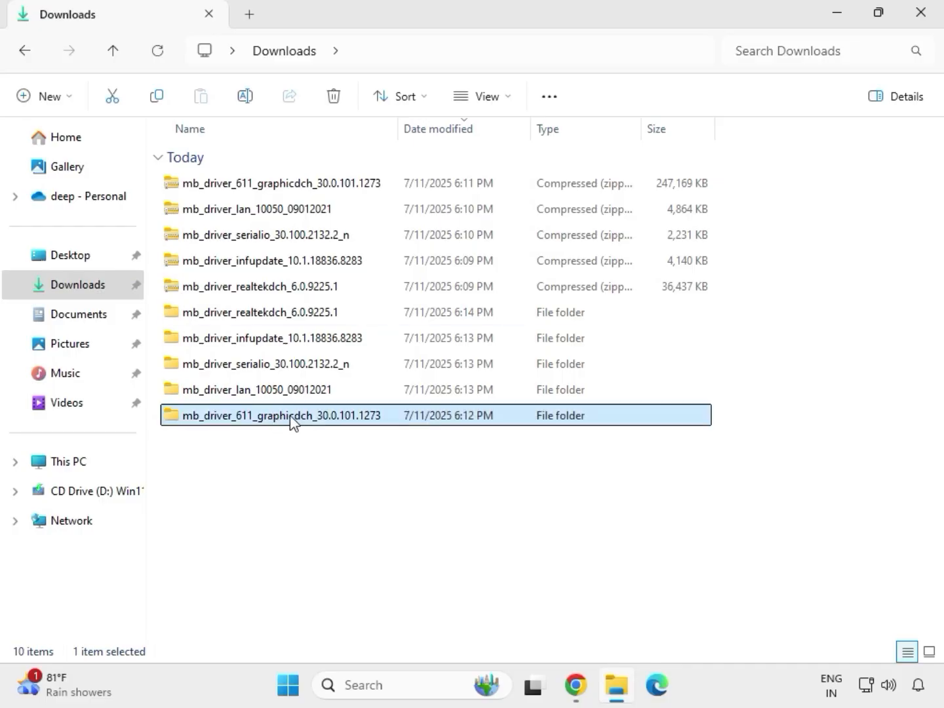
double_click(292, 421)
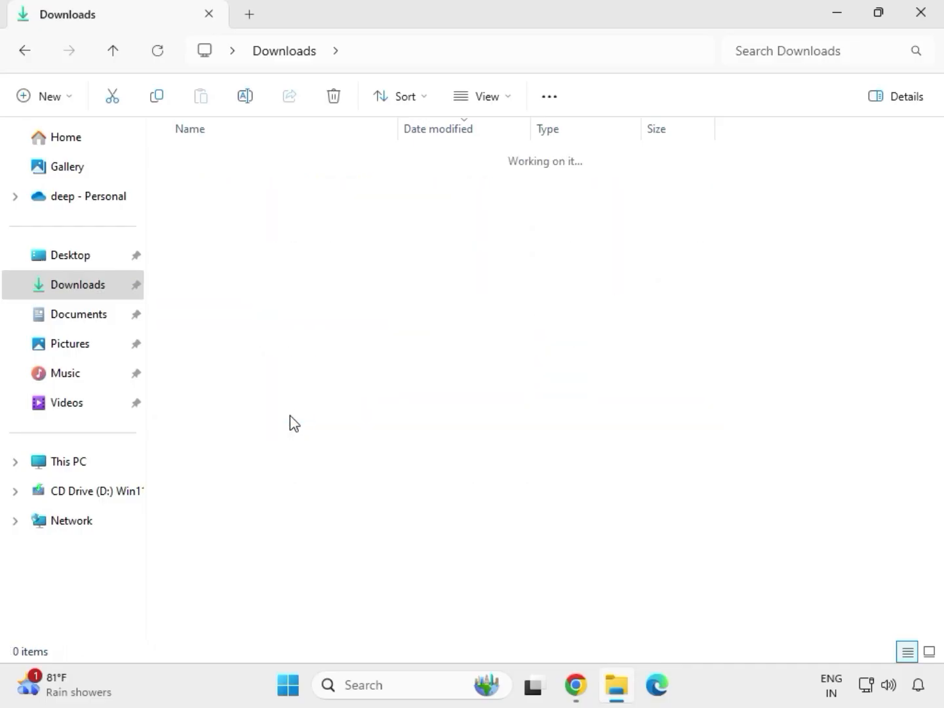
- Run the mb_driver_611_graphicdch_30.0.101.1273 graphics installer as administrator and allow it to make changes to the device
click(258, 186)
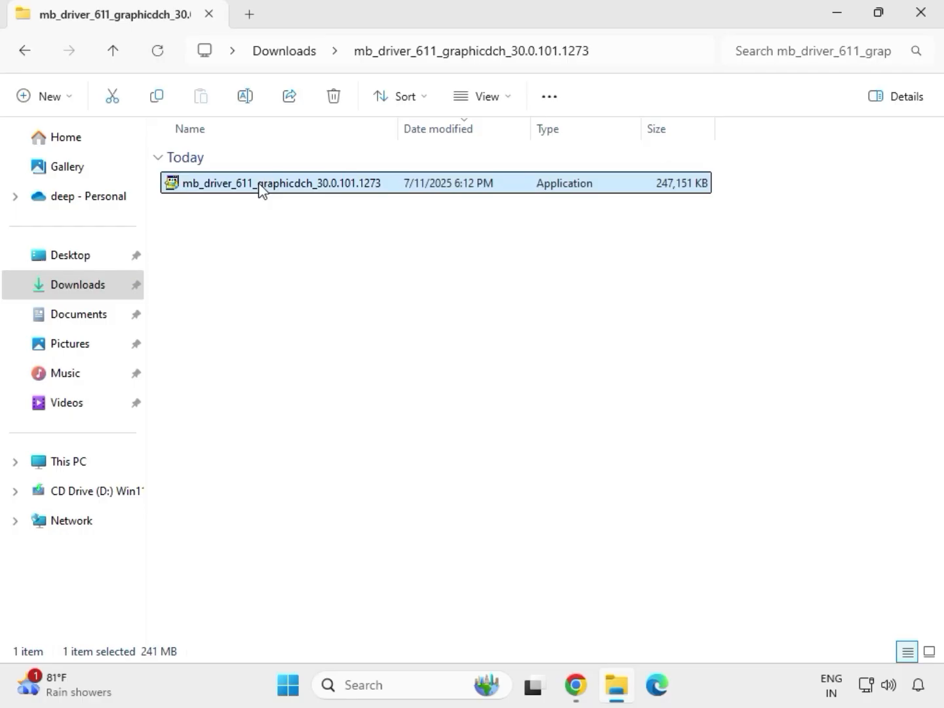
right_click(281, 217)
click(363, 340)
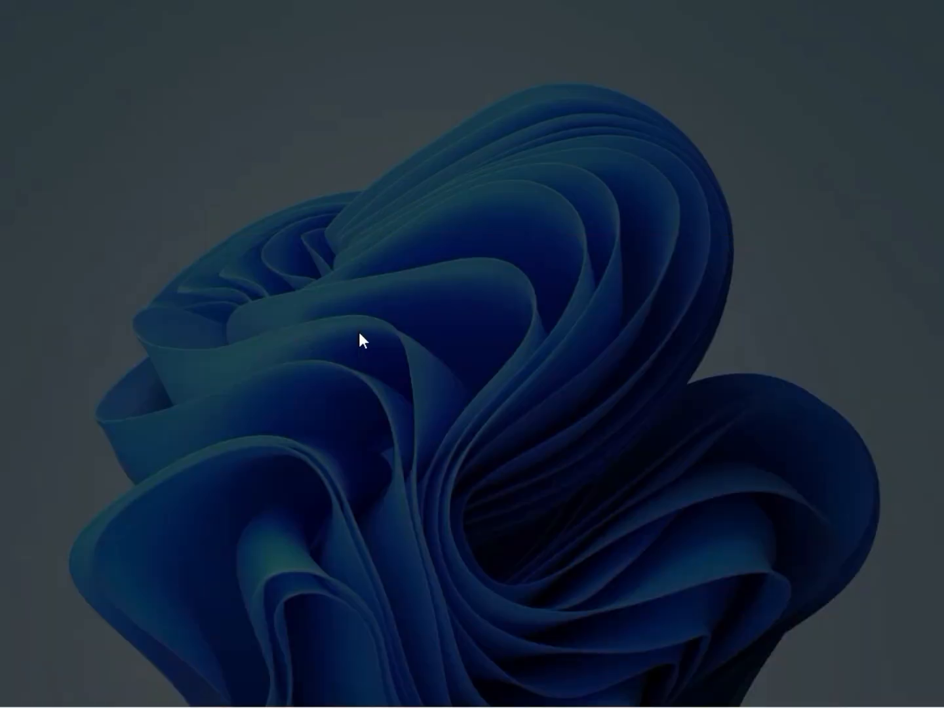
click(365, 500)
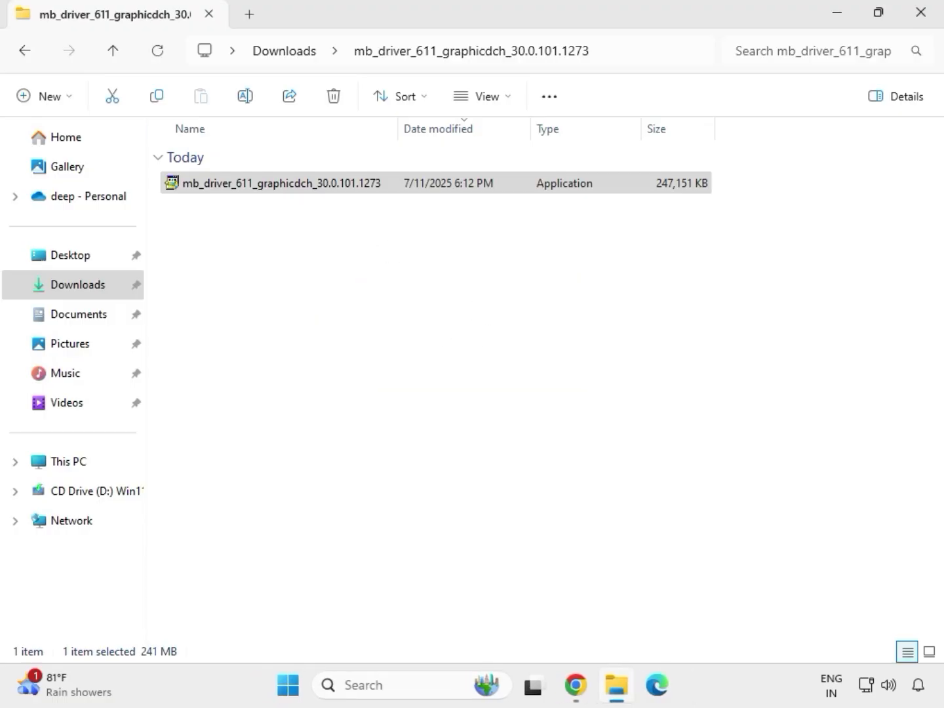
- Return to Downloads and open the 9225.1_UAD_Win10_Win11_2021_0824_123850_WHQL_1458 folder inside the extracted mb_driver_realtekdch_6.0.9225.1 folder
click(295, 53)
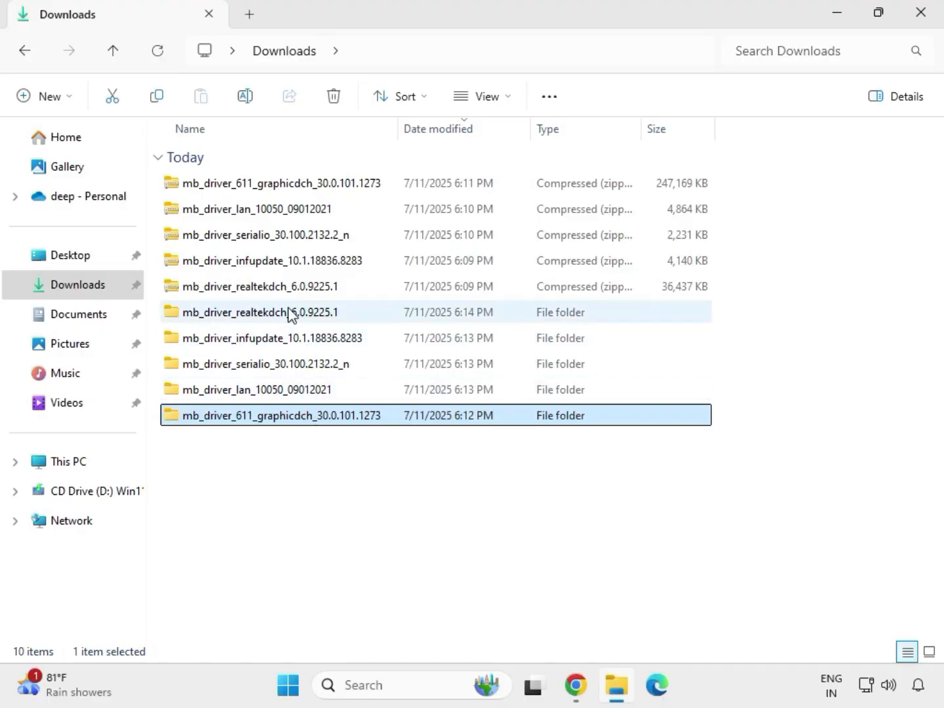
double_click(289, 311)
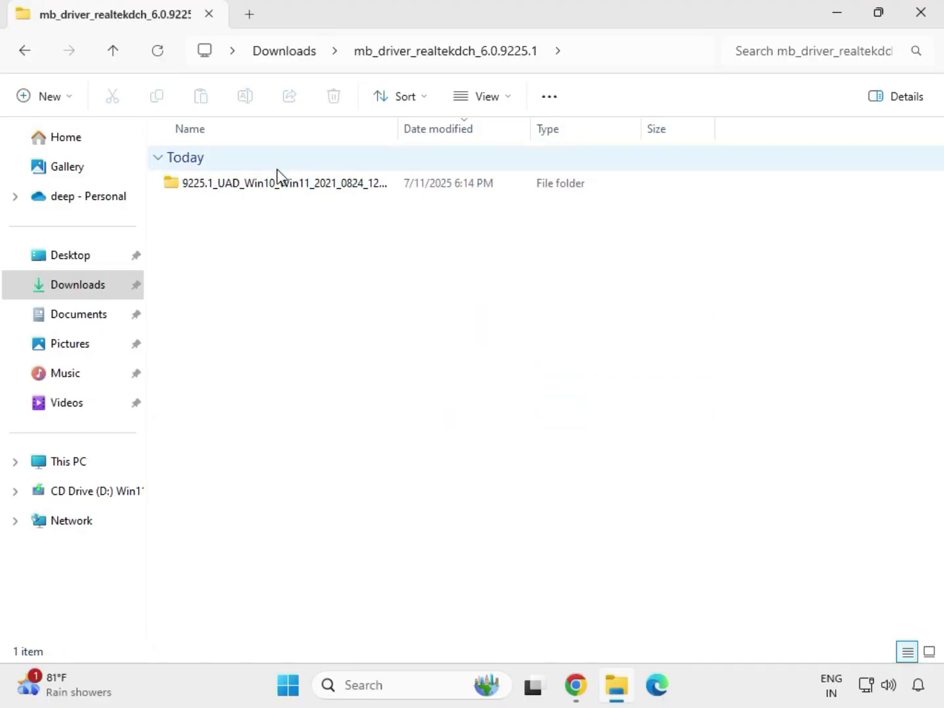
double_click(276, 184)
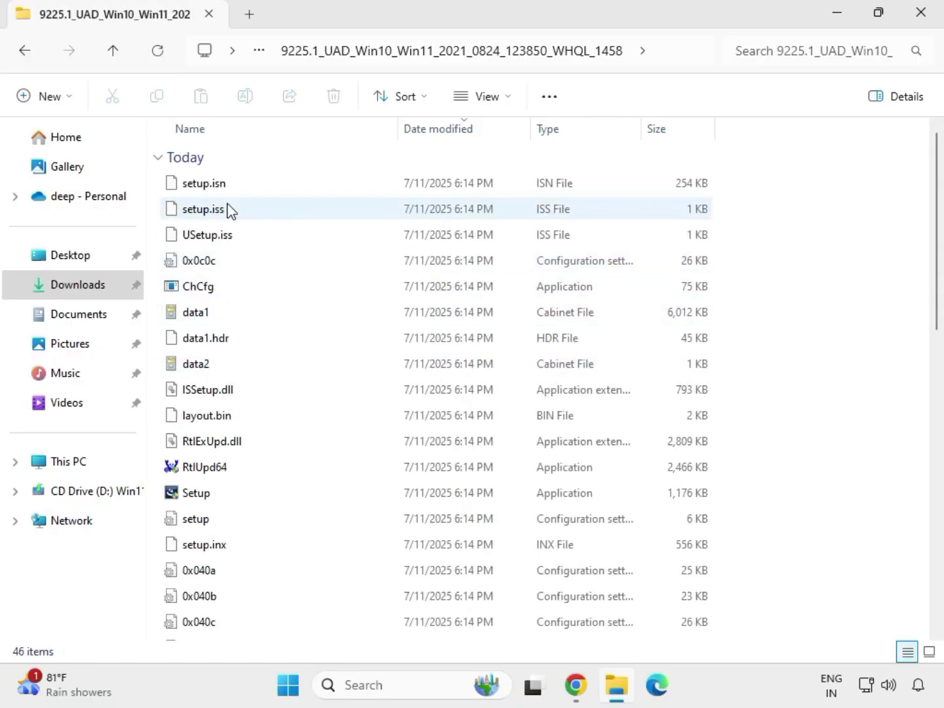
- Install the Realtek Audio Driver by running Setup as administrator with device changes allowed, and finish the wizard without restarting the computer
click(253, 492)
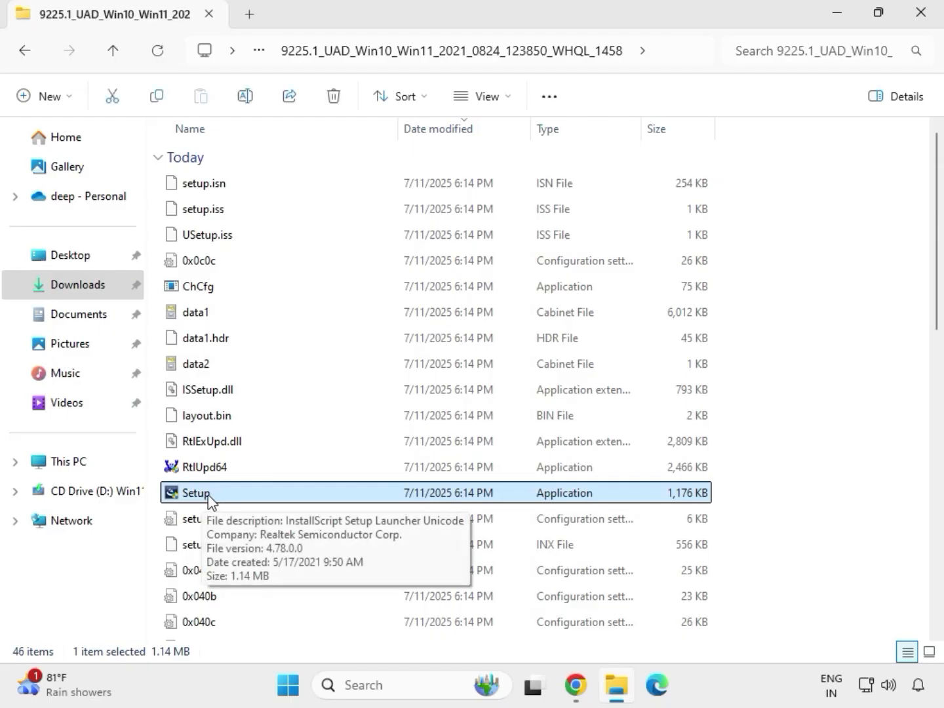
right_click(219, 501)
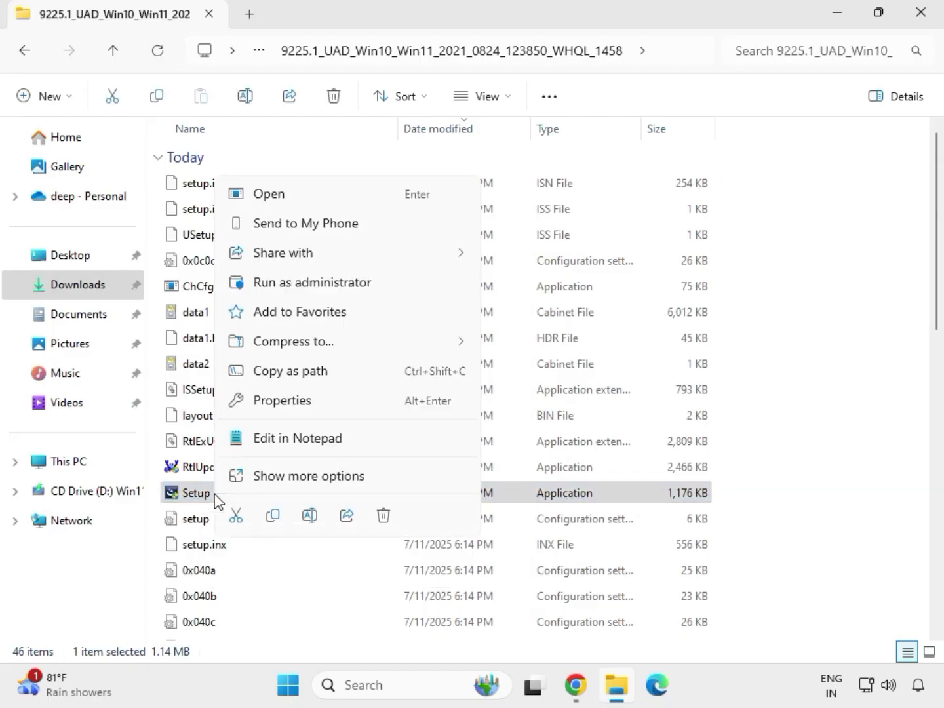
click(286, 283)
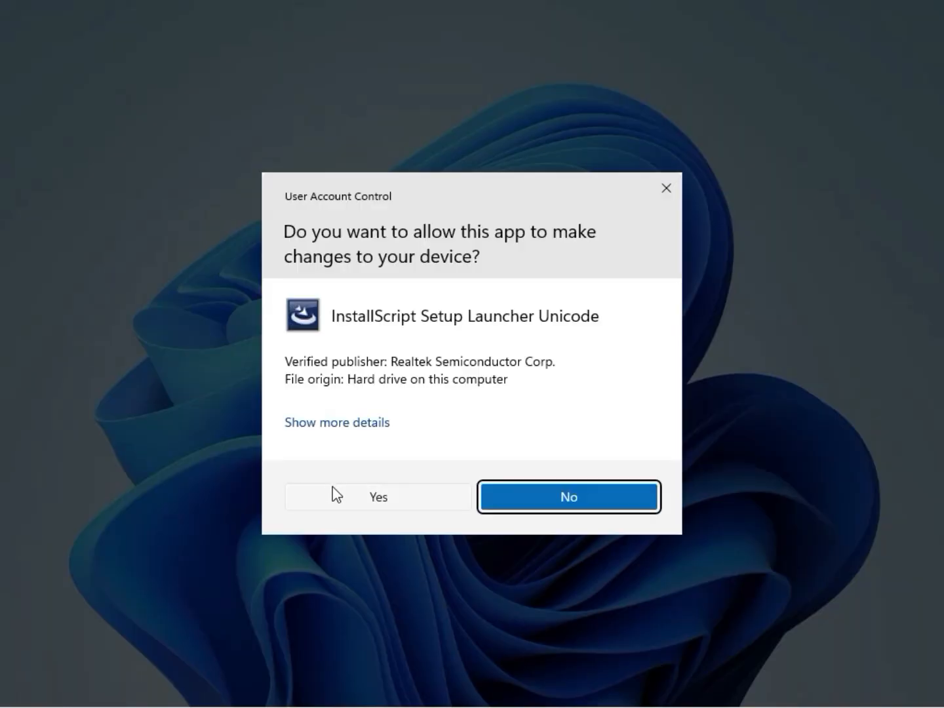
click(332, 492)
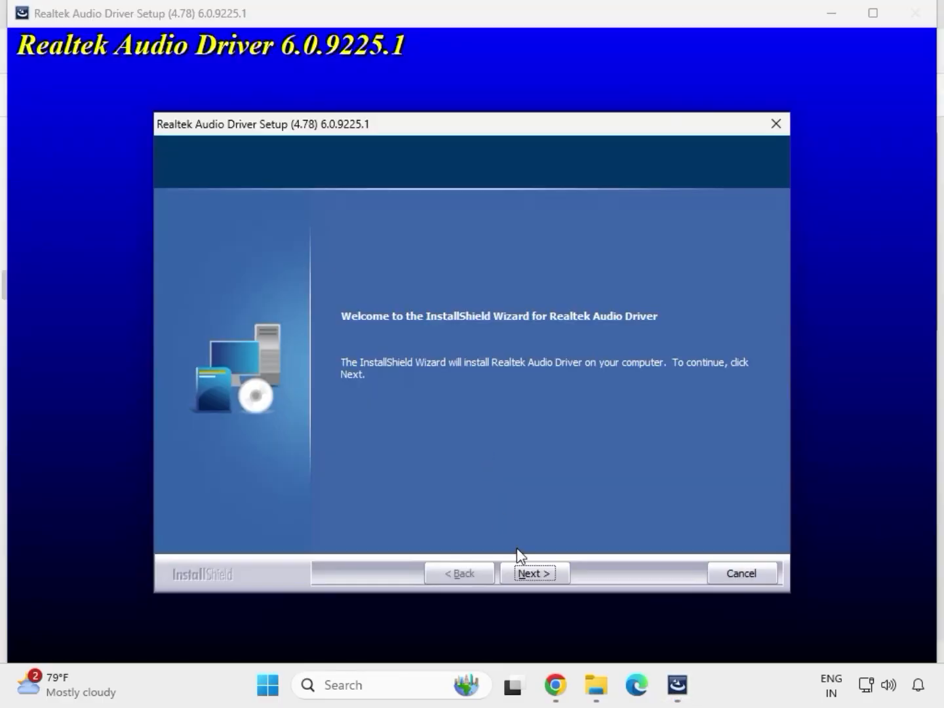
click(535, 570)
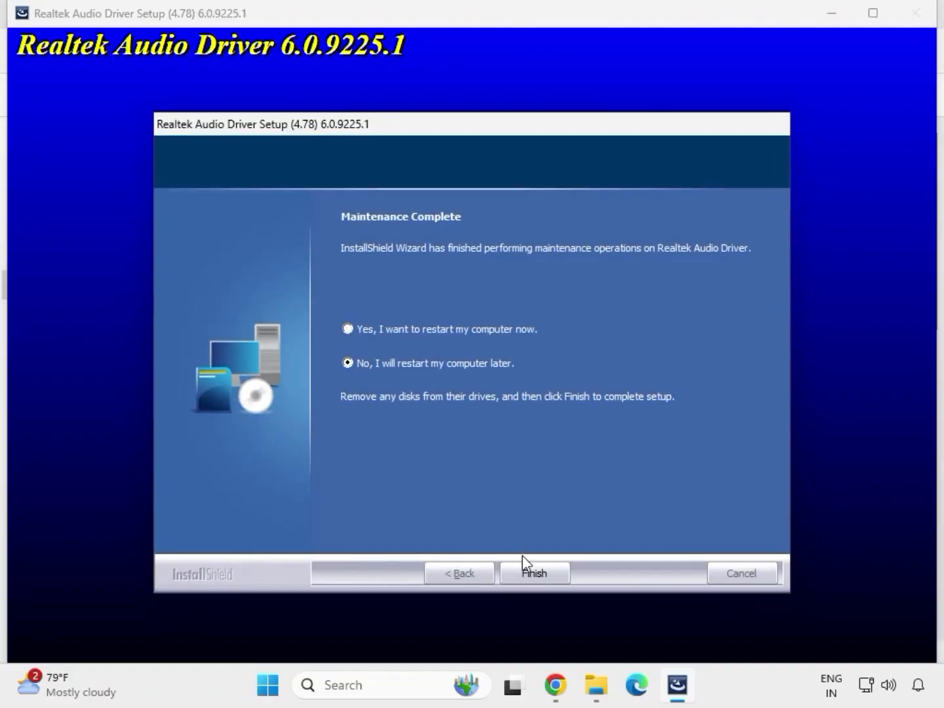
click(533, 576)
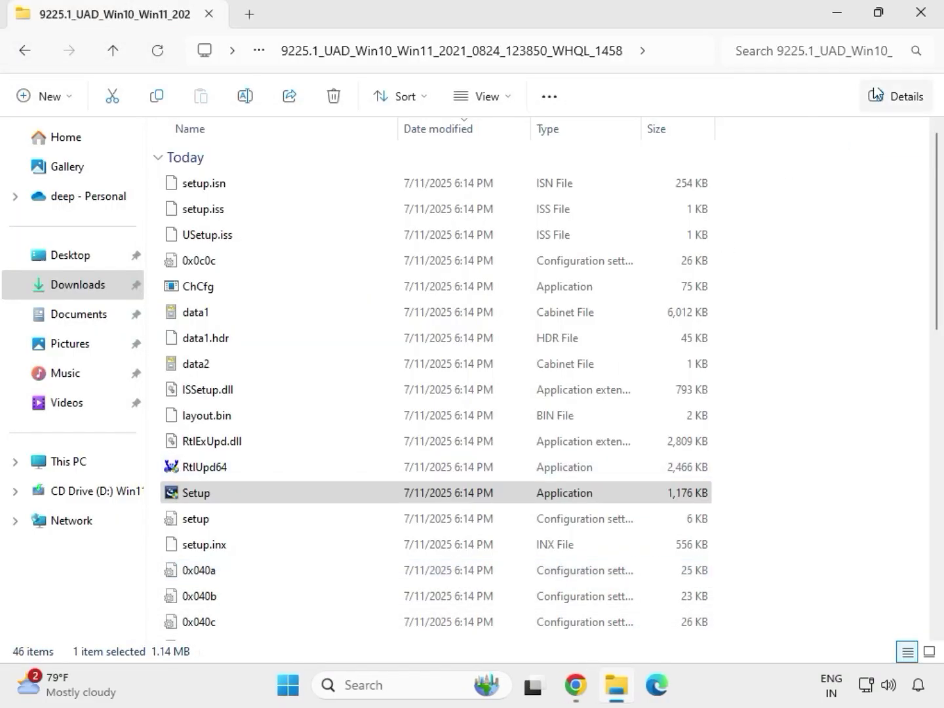